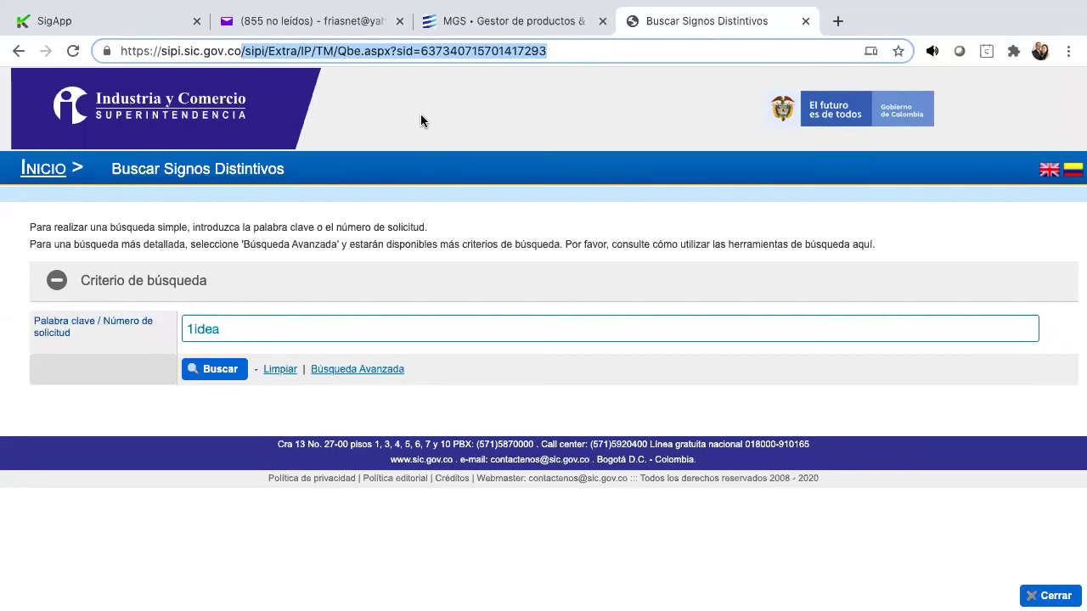
- Go to the sipi.sic.gov.co home page and open the search for Signos Distintivos
key("BackSpace")
key("Return")
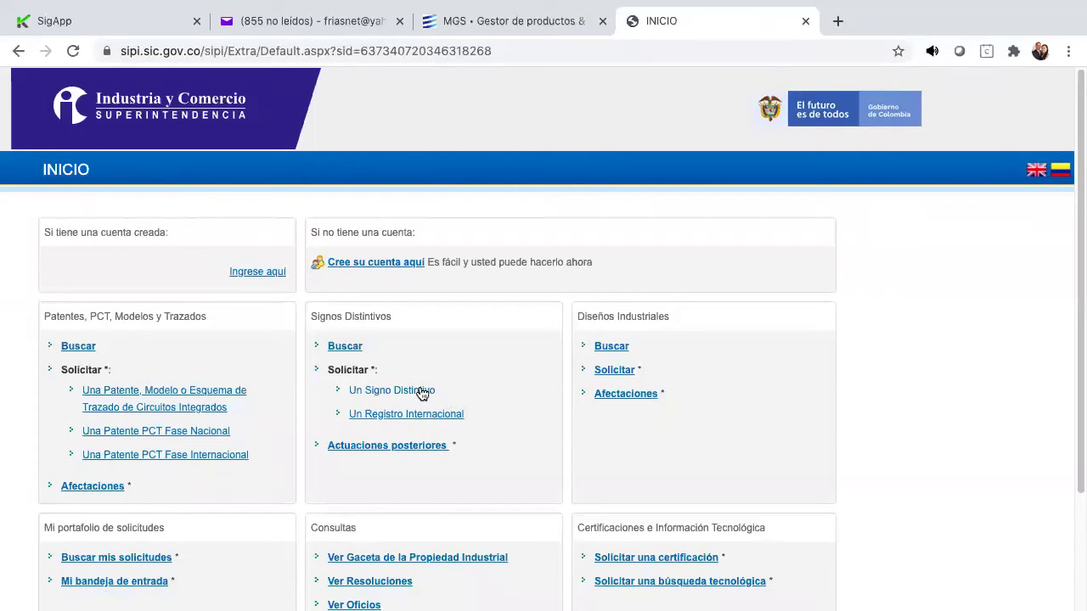
left_click(344, 347)
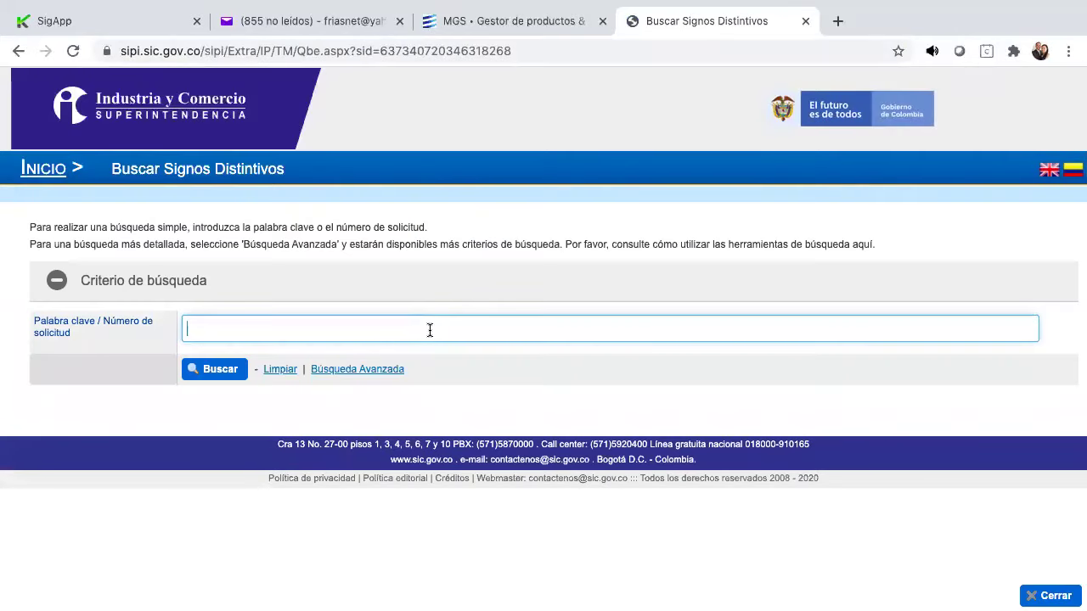
- Search the distinctive signs for the keyword "1idea" and dismiss the information message
type("1")
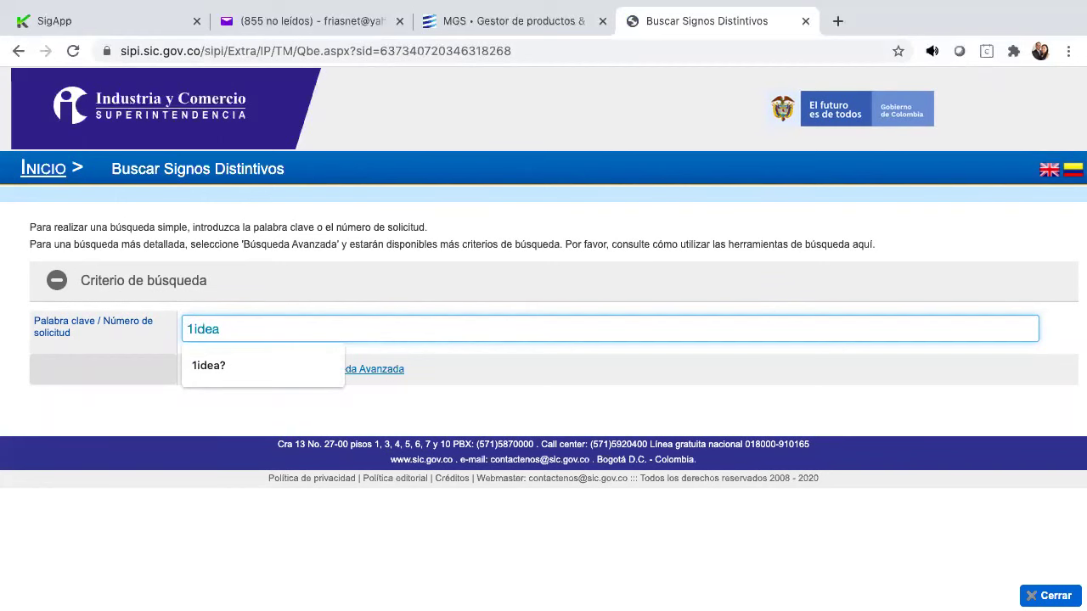
type("idea")
key("Return")
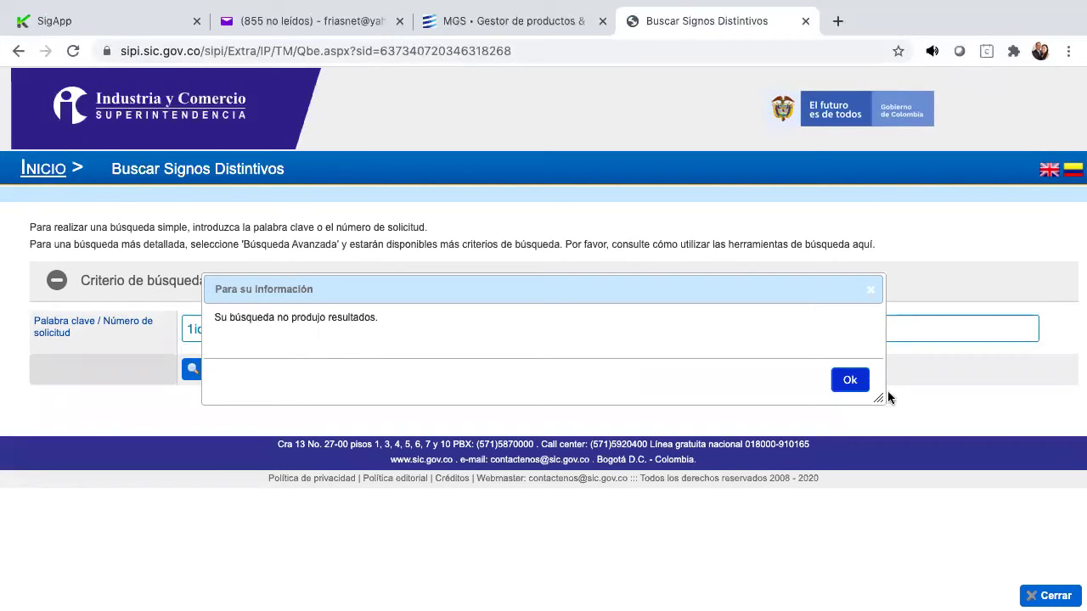
left_click(849, 381)
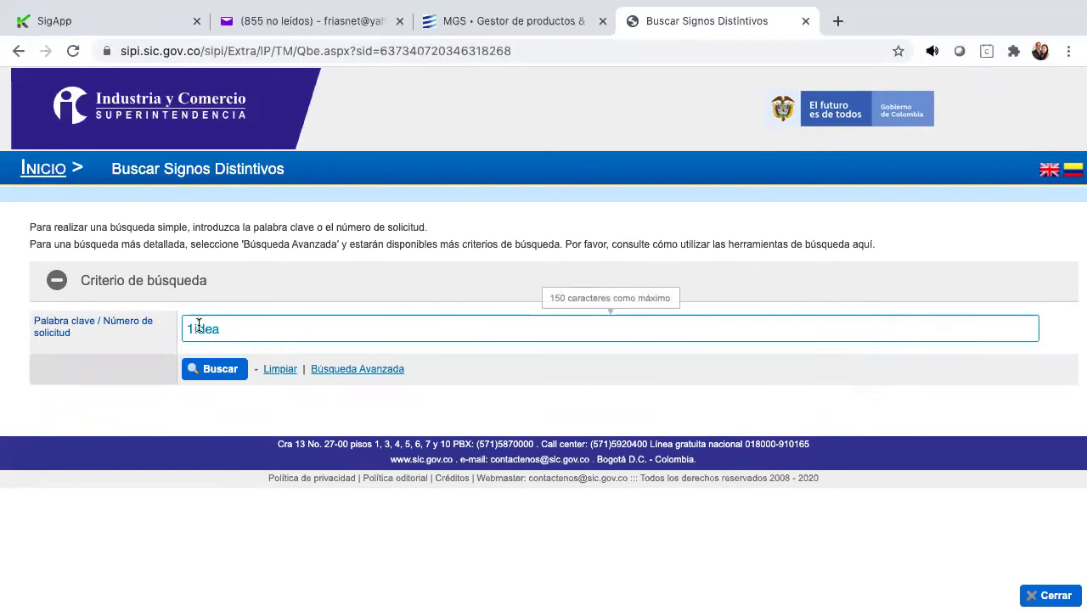
- Shorten the keyword to "idea" and run the distinctive signs search again
left_click_drag(195, 329, 151, 339)
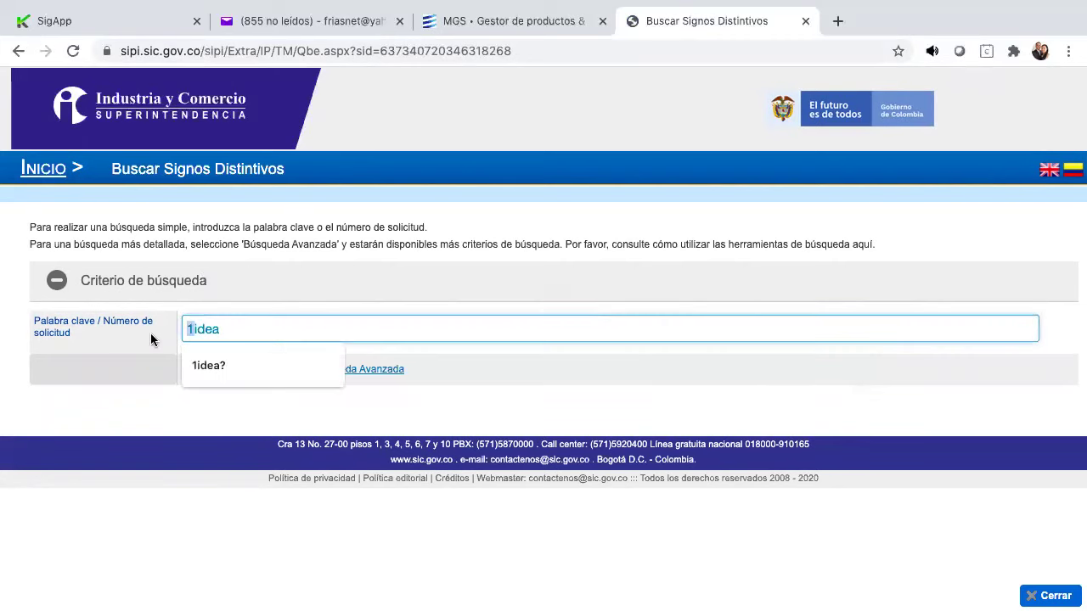
key("BackSpace")
key("Return")
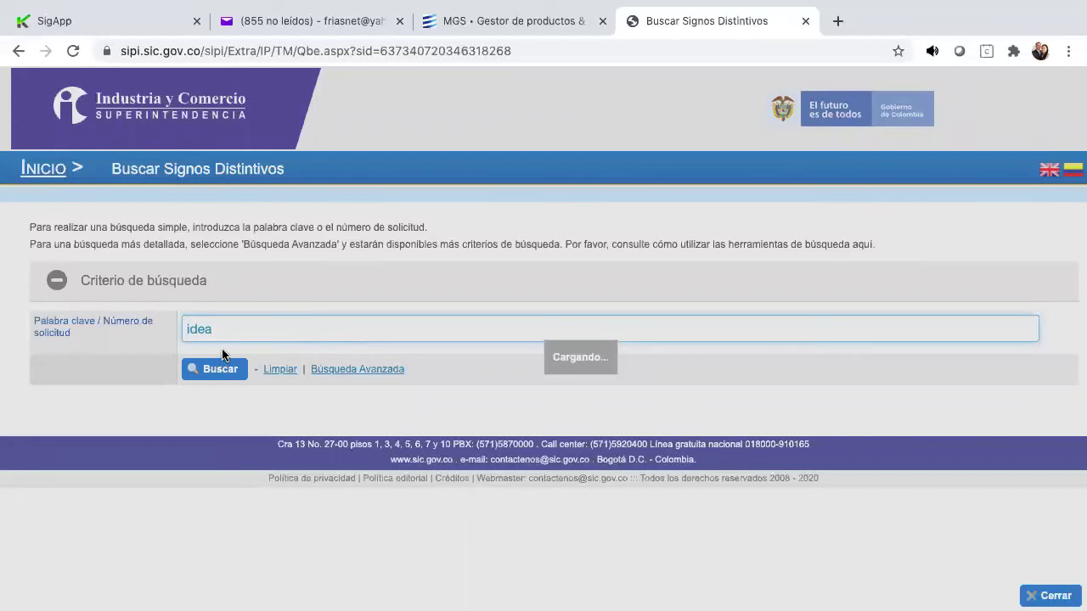
- Examine the "idea" results for each sign's name, label, expiry date, status, owner and class, and return to the start of the list
scroll(473, 448, "down", 2)
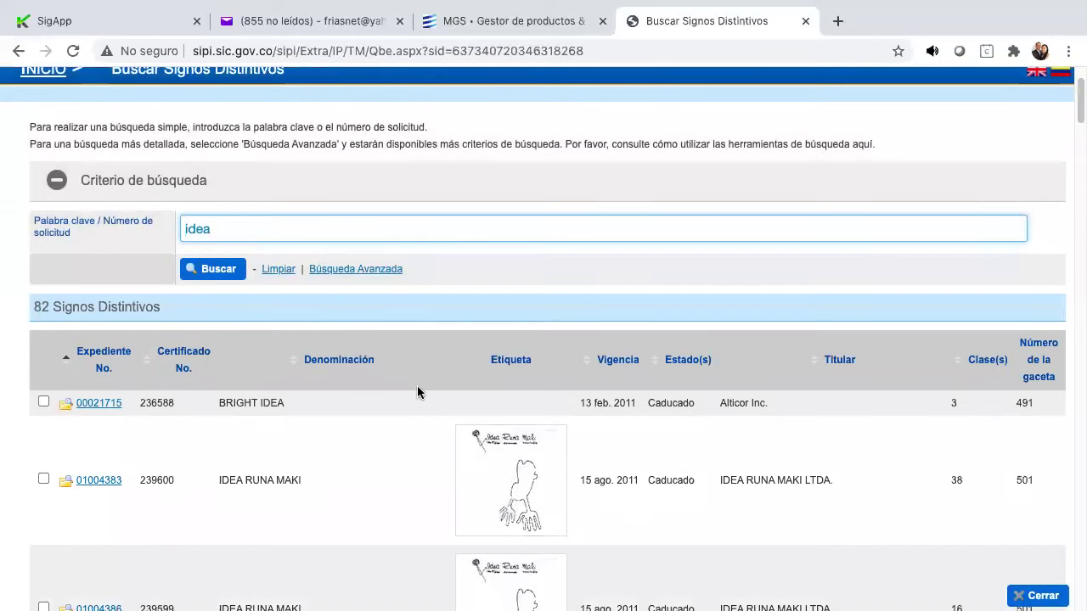
scroll(417, 395, "down", 3)
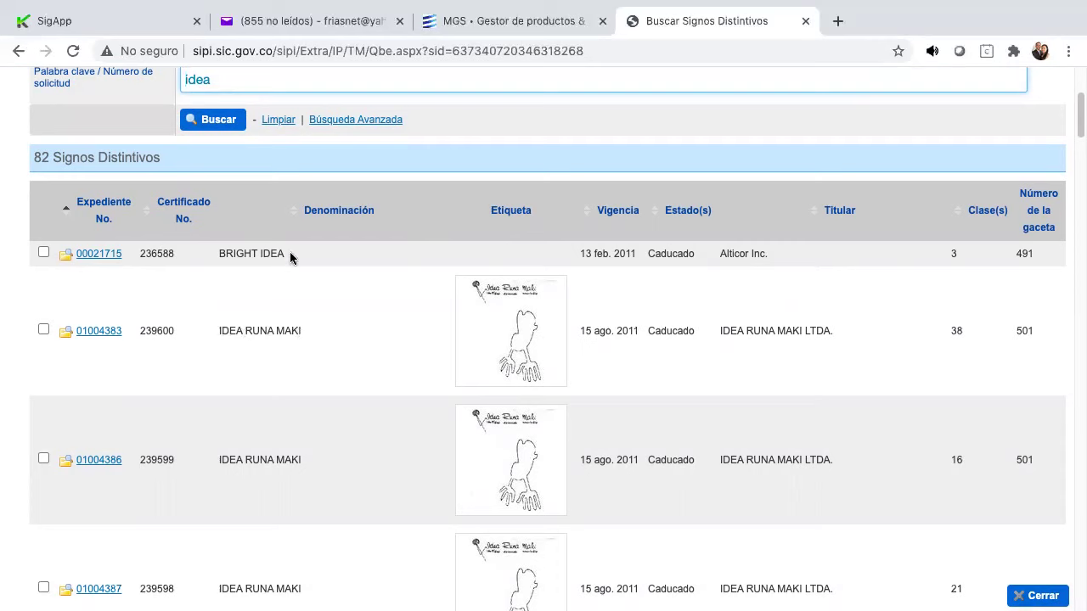
scroll(728, 365, "down", 1)
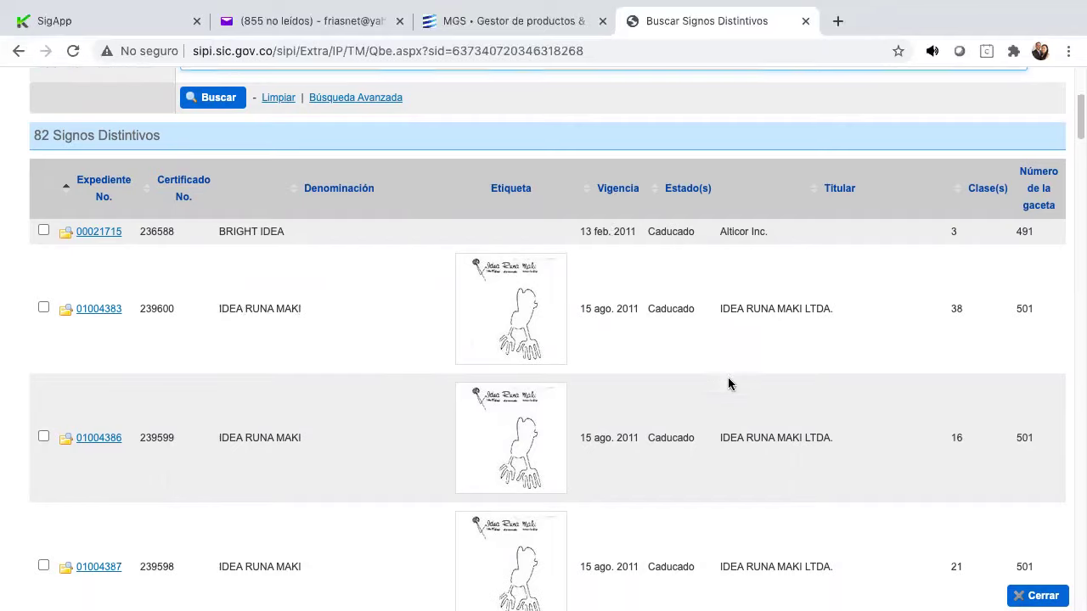
scroll(695, 416, "down", 5)
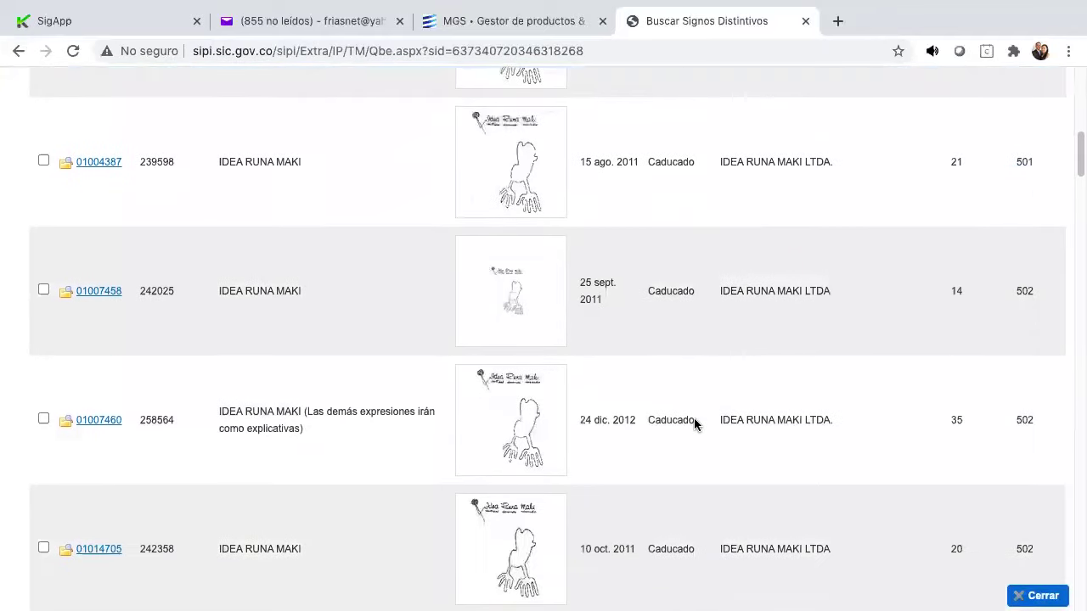
scroll(695, 426, "down", 5)
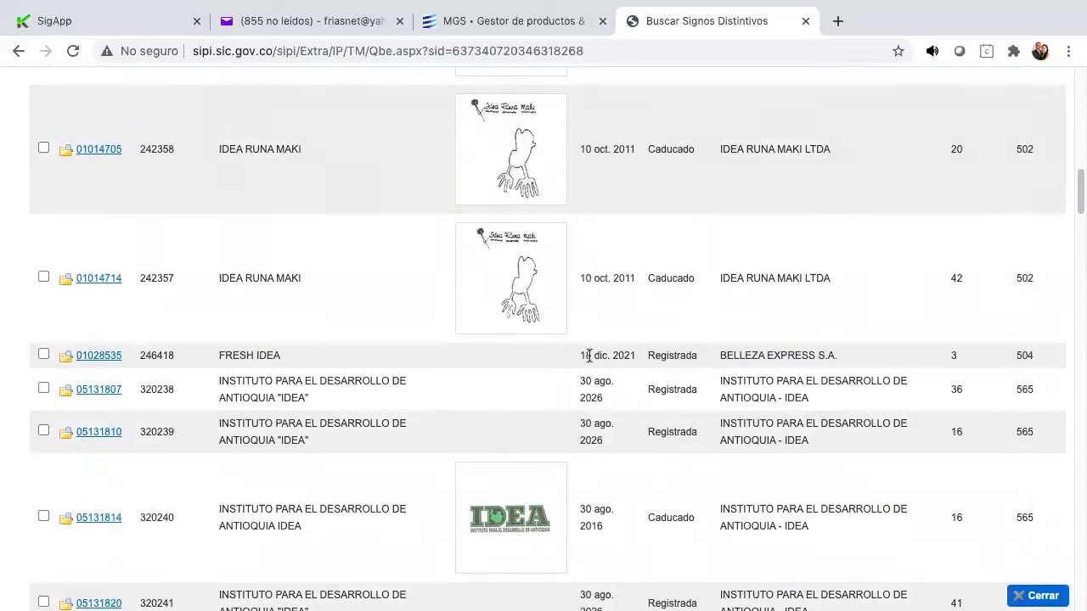
left_click_drag(579, 351, 633, 351)
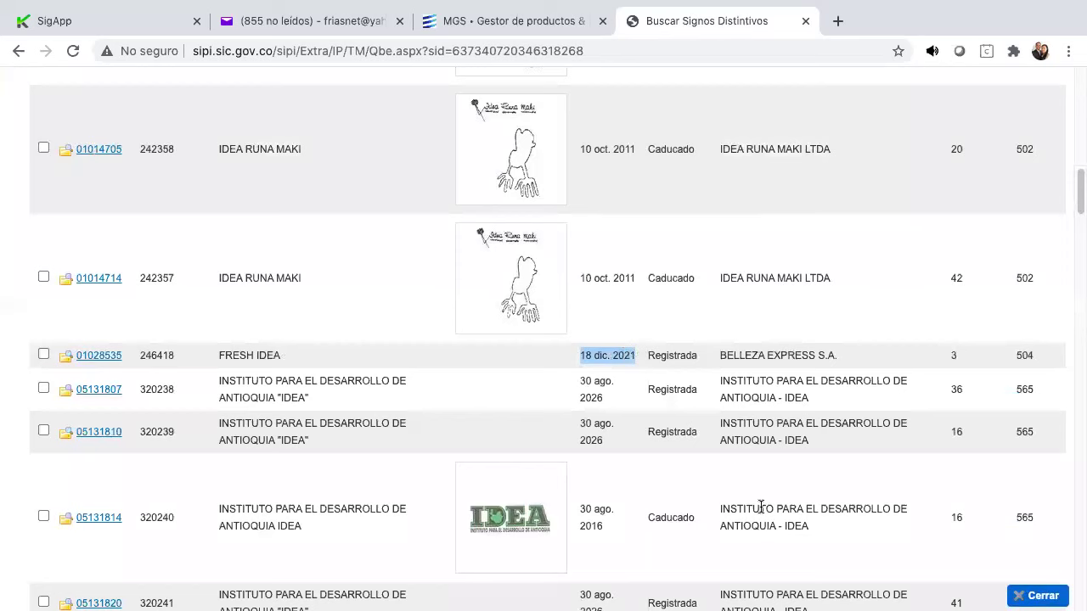
scroll(721, 437, "down", 1)
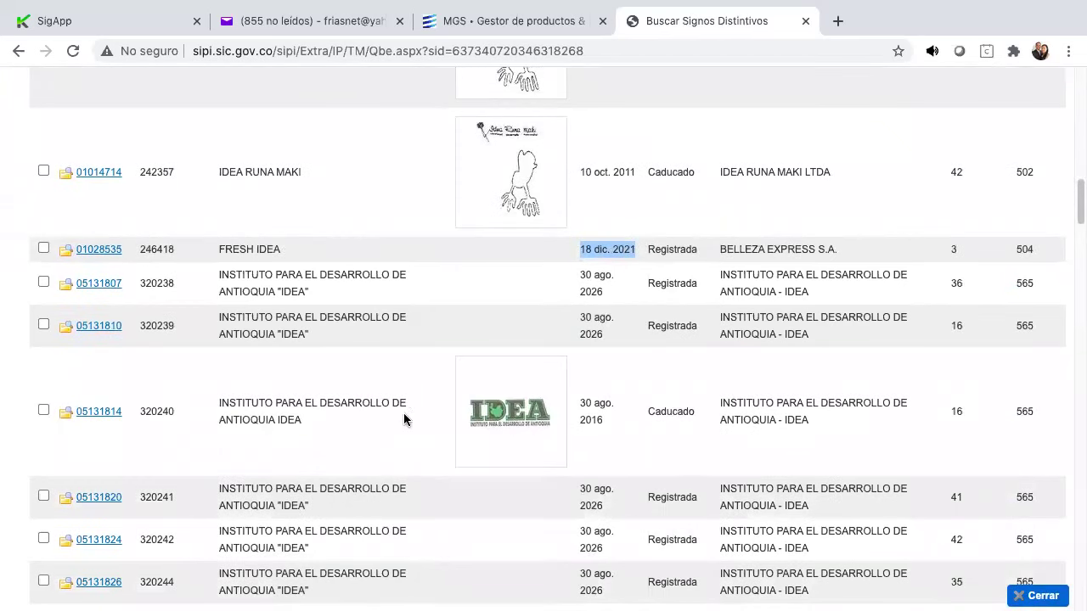
double_click(680, 415)
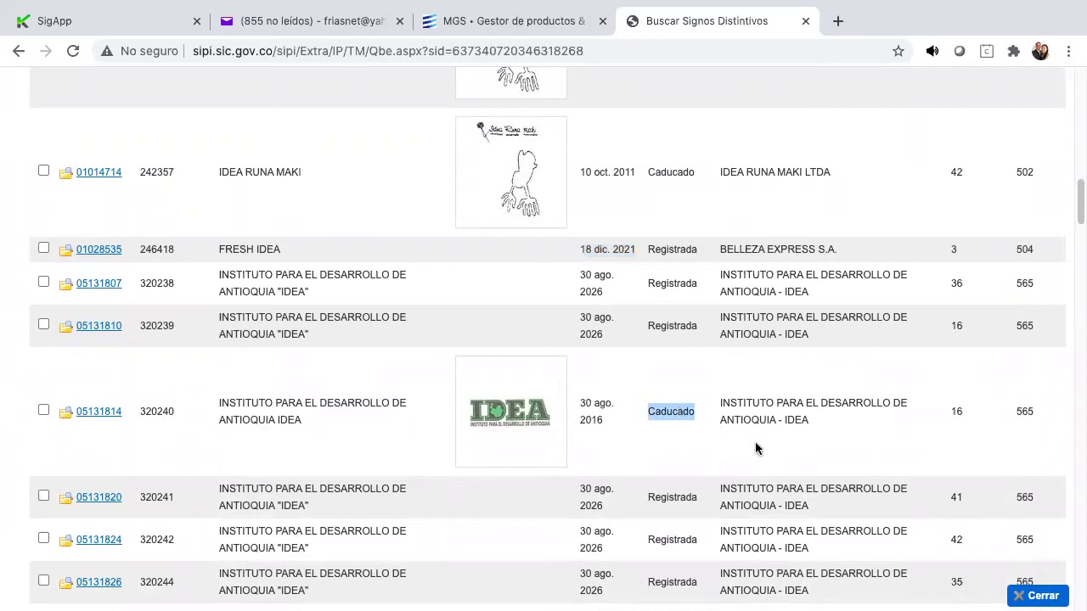
scroll(754, 448, "down", 3)
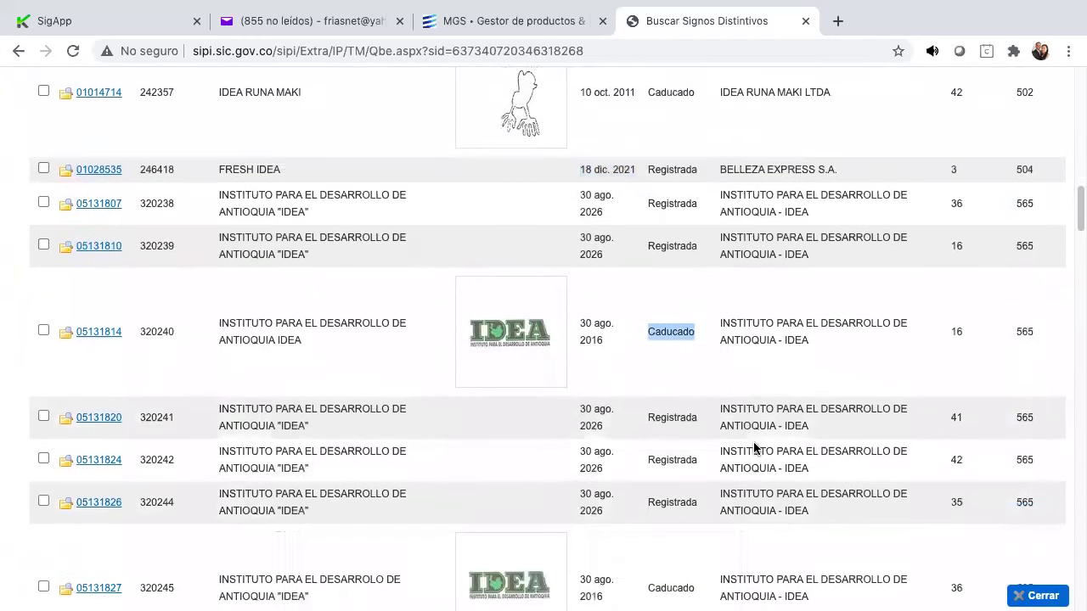
scroll(754, 449, "down", 1)
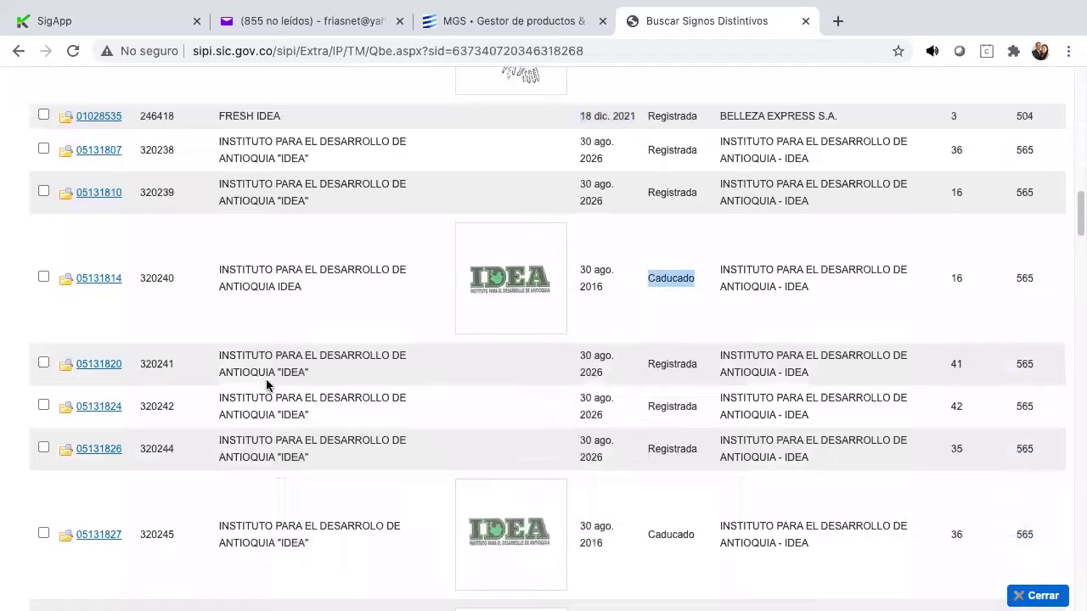
scroll(658, 429, "down", 5)
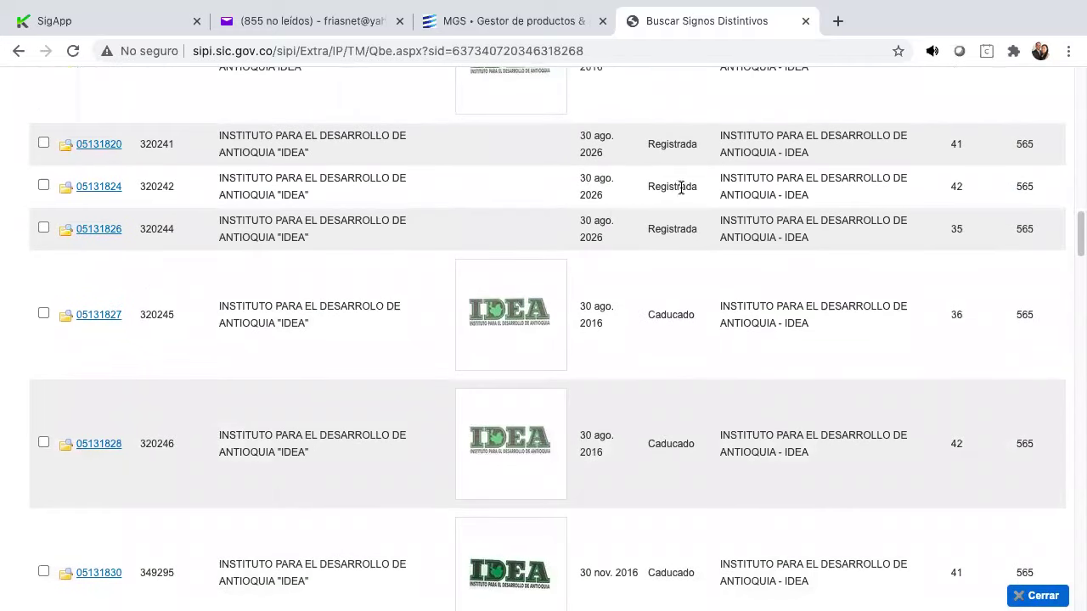
scroll(668, 384, "down", 9)
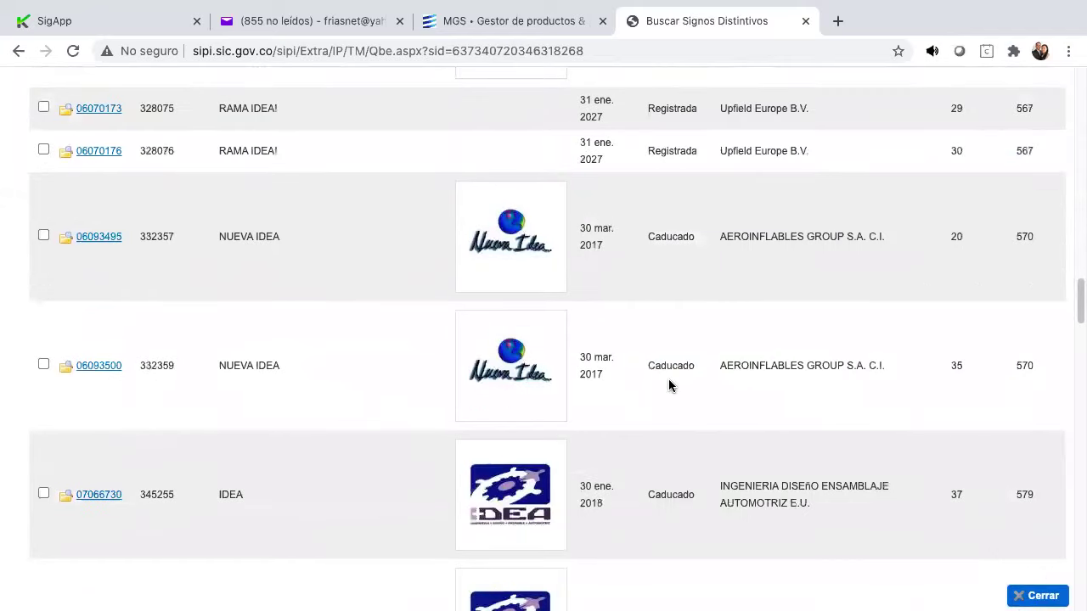
scroll(668, 385, "down", 3)
scroll(670, 388, "up", 20)
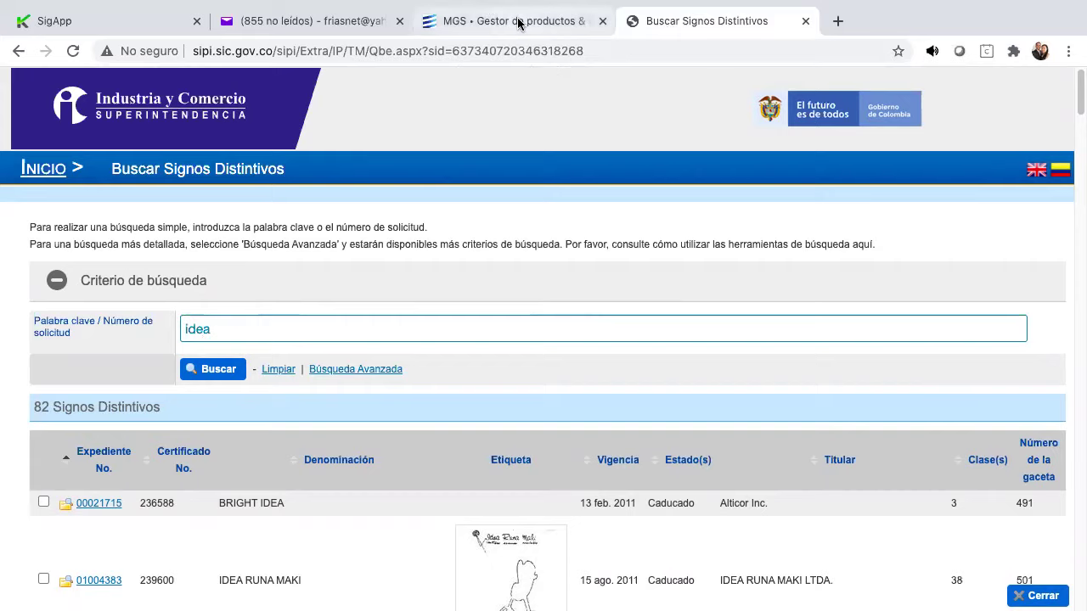
- Inspect the web address of WIPO's Madrid Goods & Services Manager and return to the distinctive signs results
left_click(489, 12)
left_click(404, 51)
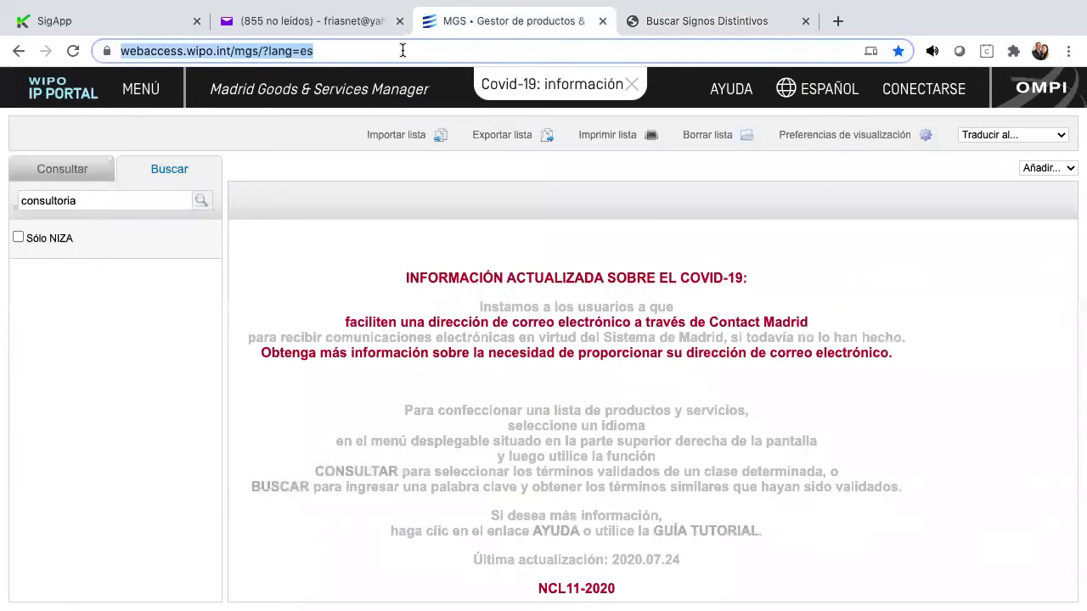
left_click(365, 47)
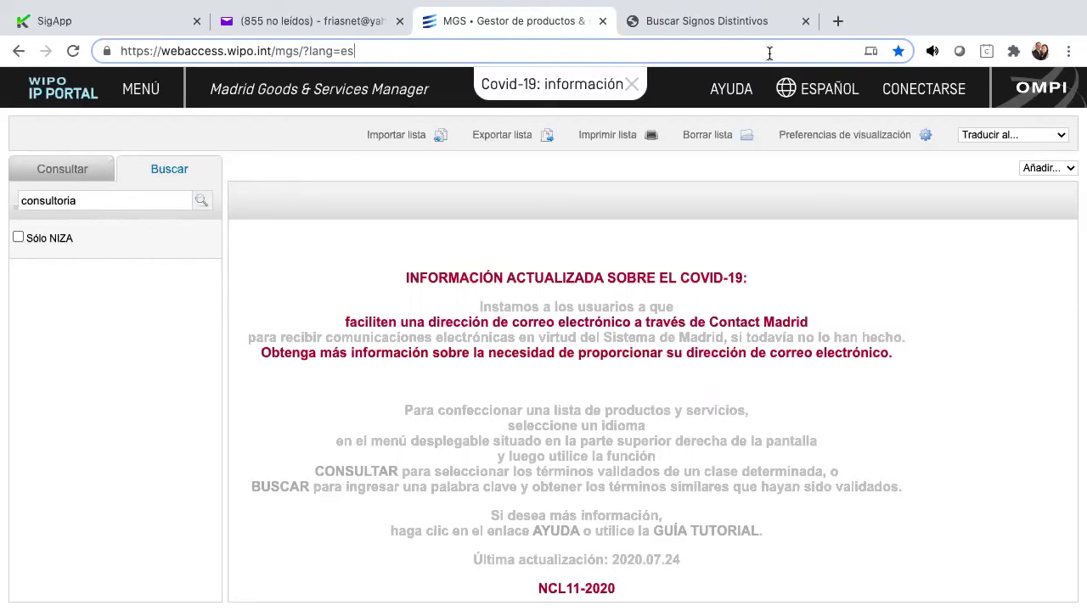
left_click(695, 25)
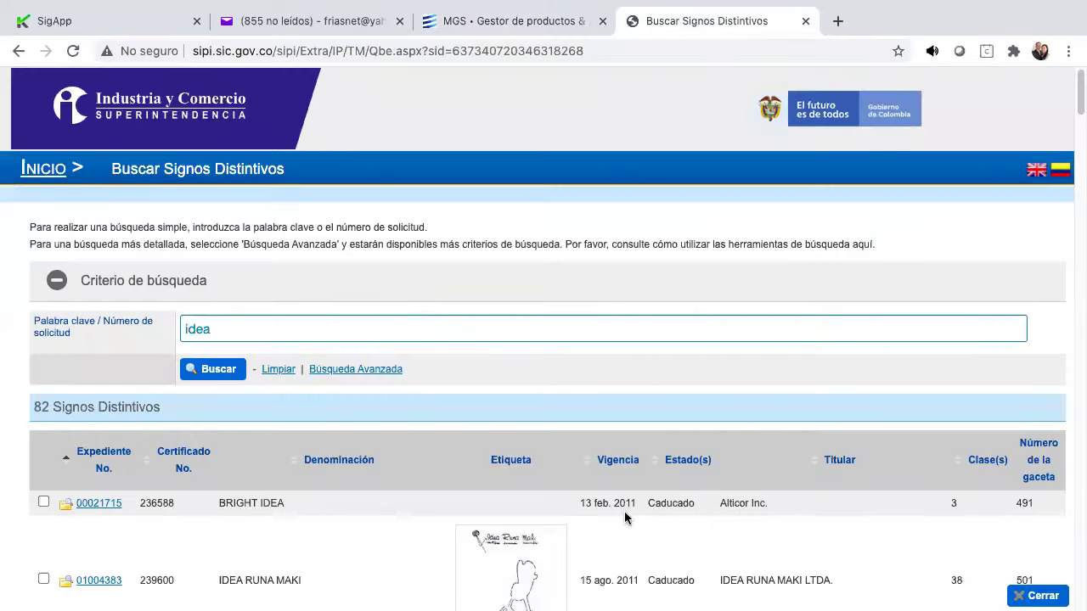
scroll(624, 512, "down", 4)
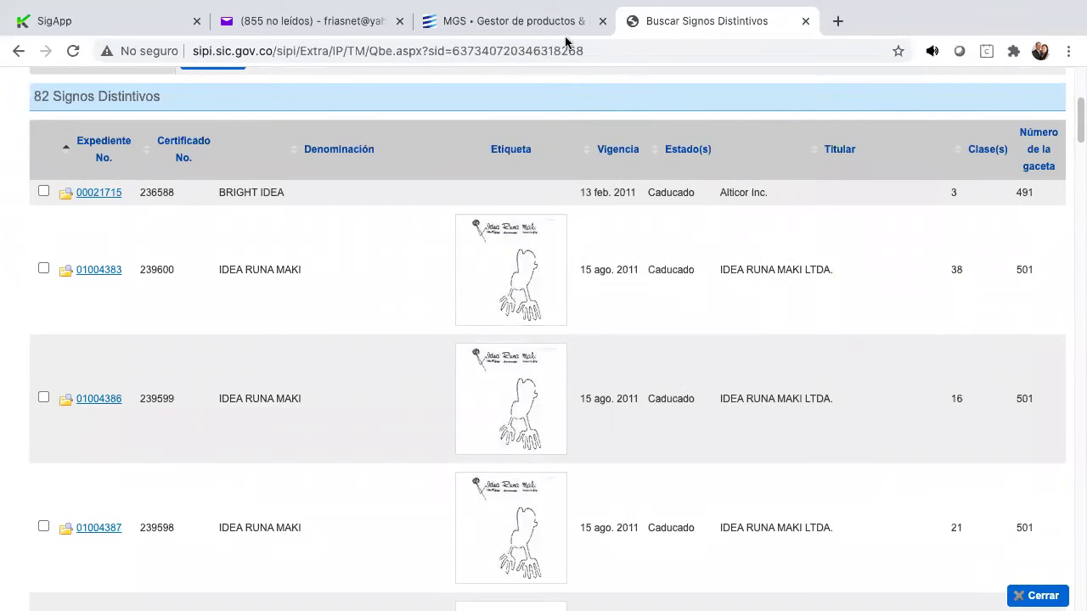
- Switch to Madrid Goods & Services Manager and try the term search with the keyword "consultoria"
left_click(504, 26)
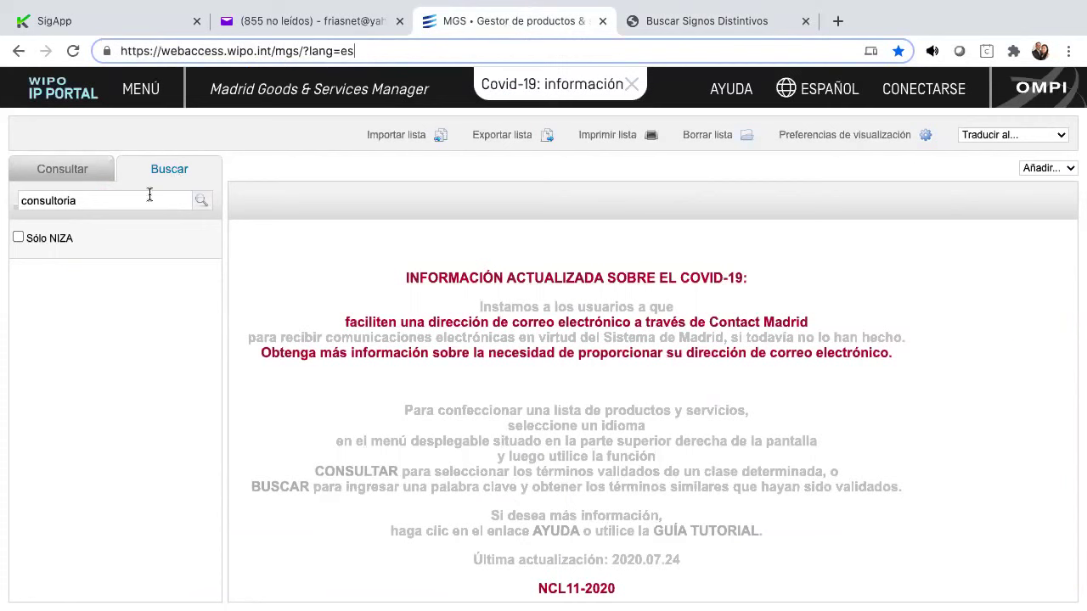
left_click(177, 181)
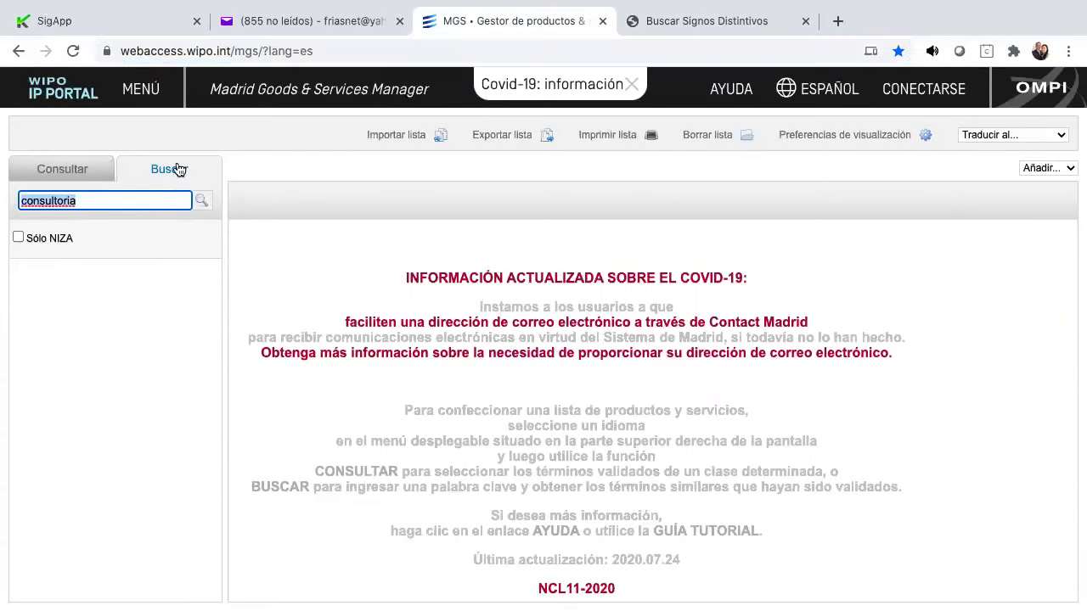
left_click(139, 202)
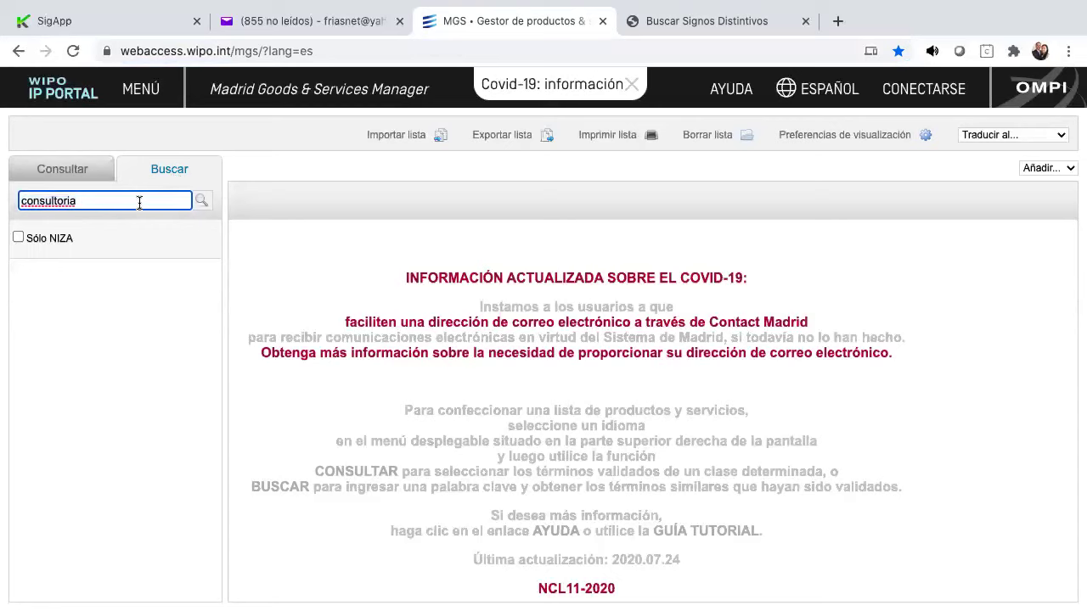
left_click(203, 203)
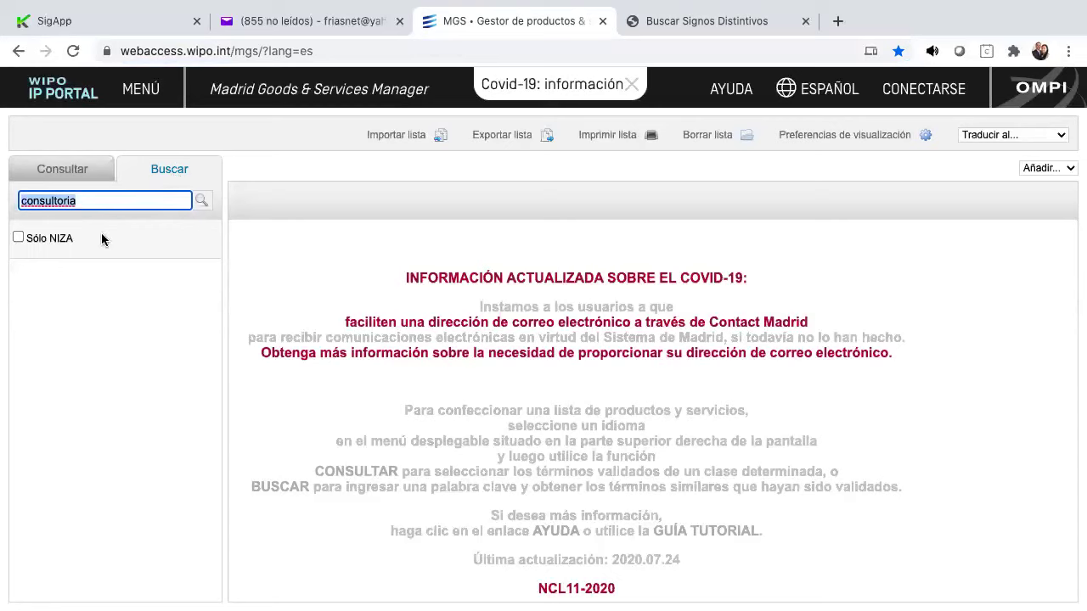
- Consult the validated terms by class, choosing Clase 35, and look through the listed services
left_click(85, 178)
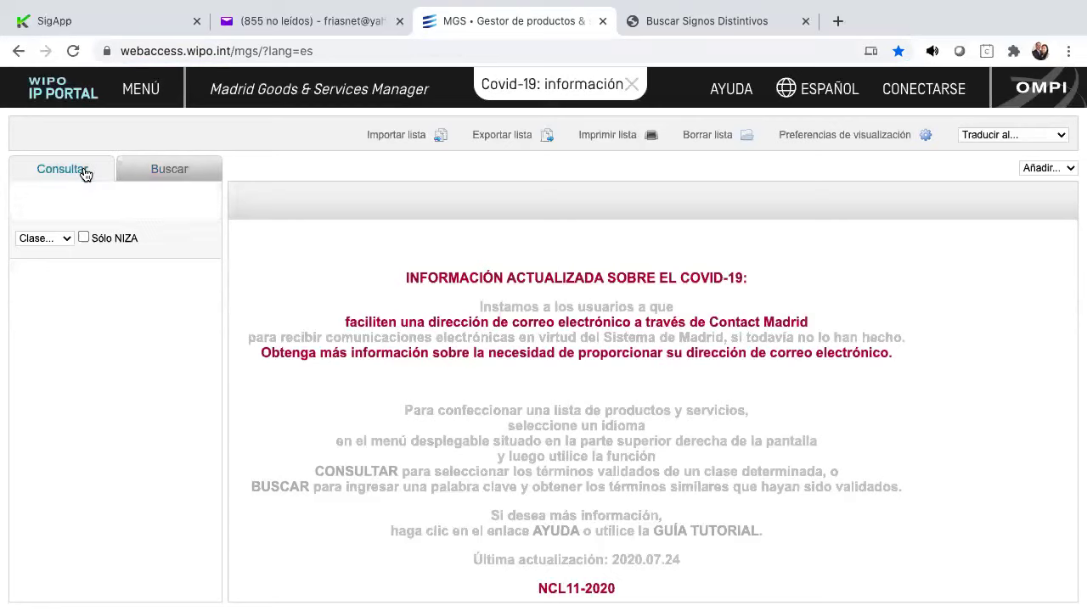
left_click(61, 240)
scroll(63, 509, "down", 3)
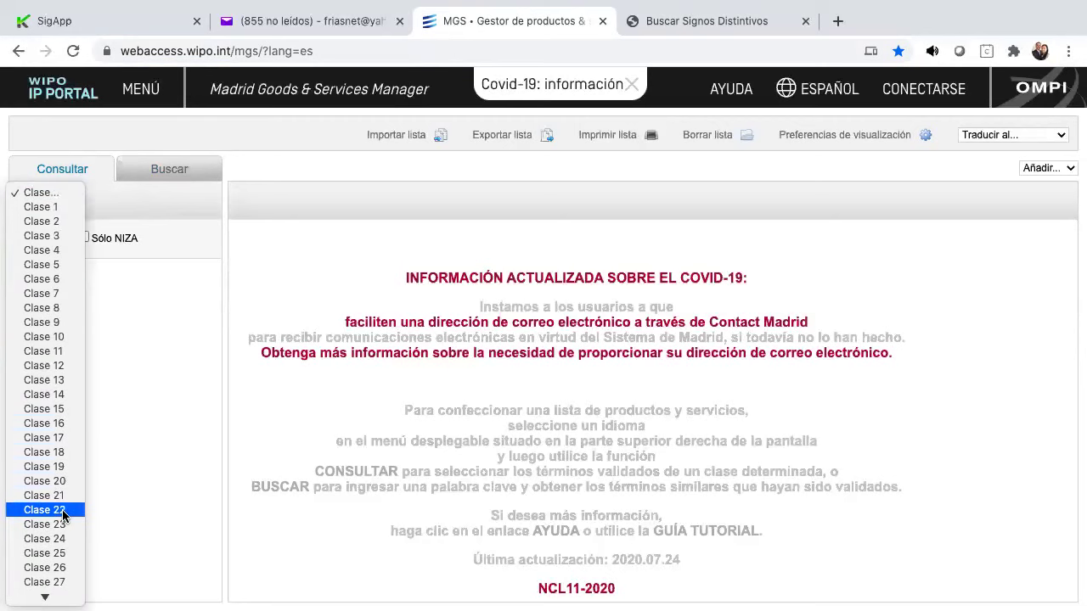
scroll(64, 512, "down", 4)
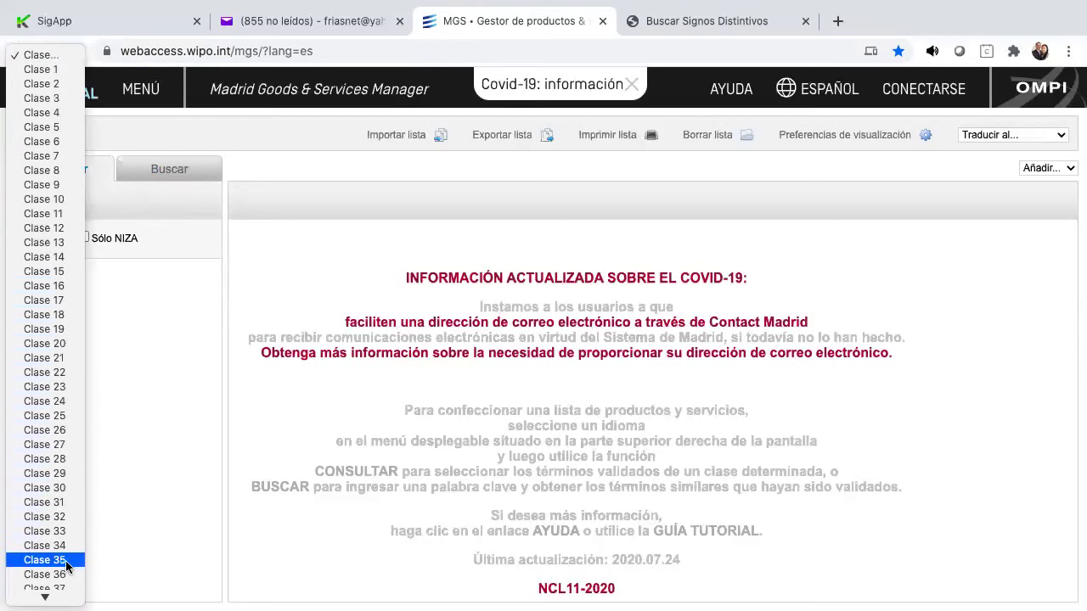
left_click(44, 560)
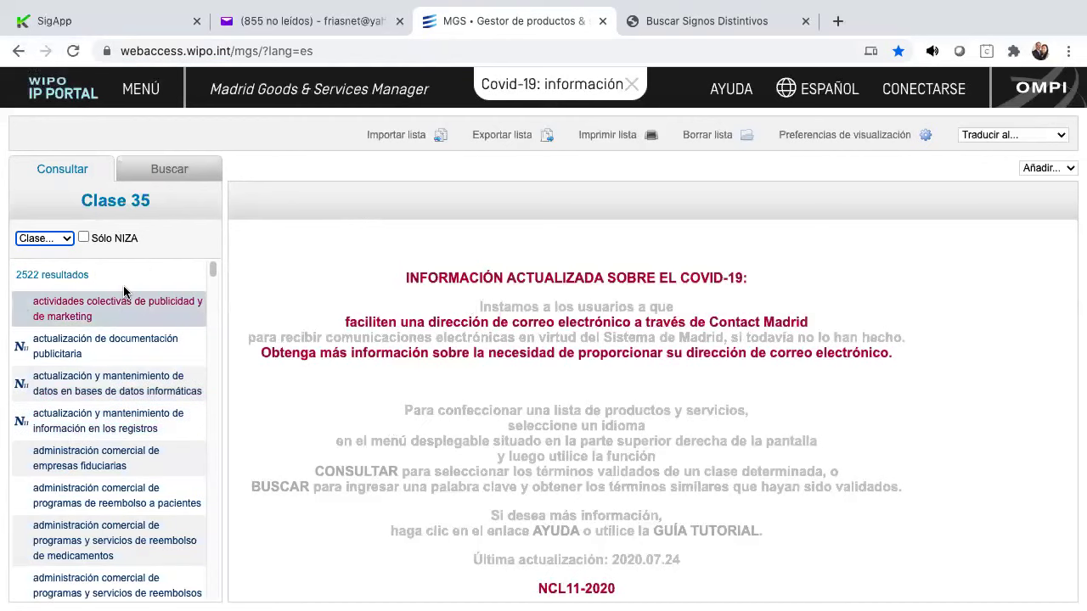
scroll(106, 365, "down", 1)
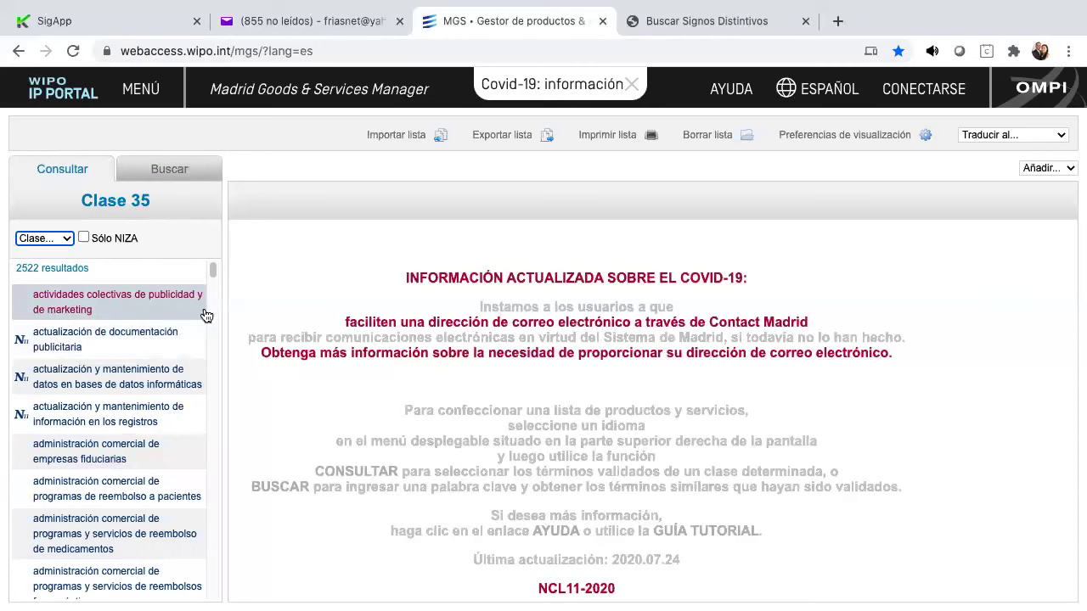
scroll(93, 399, "down", 2)
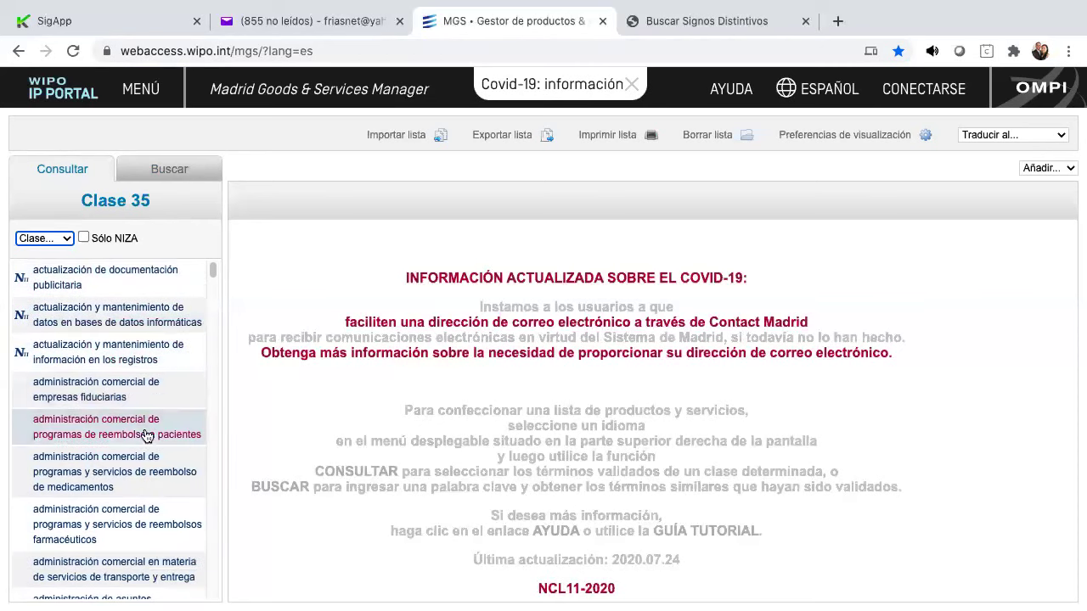
scroll(151, 415, "down", 2)
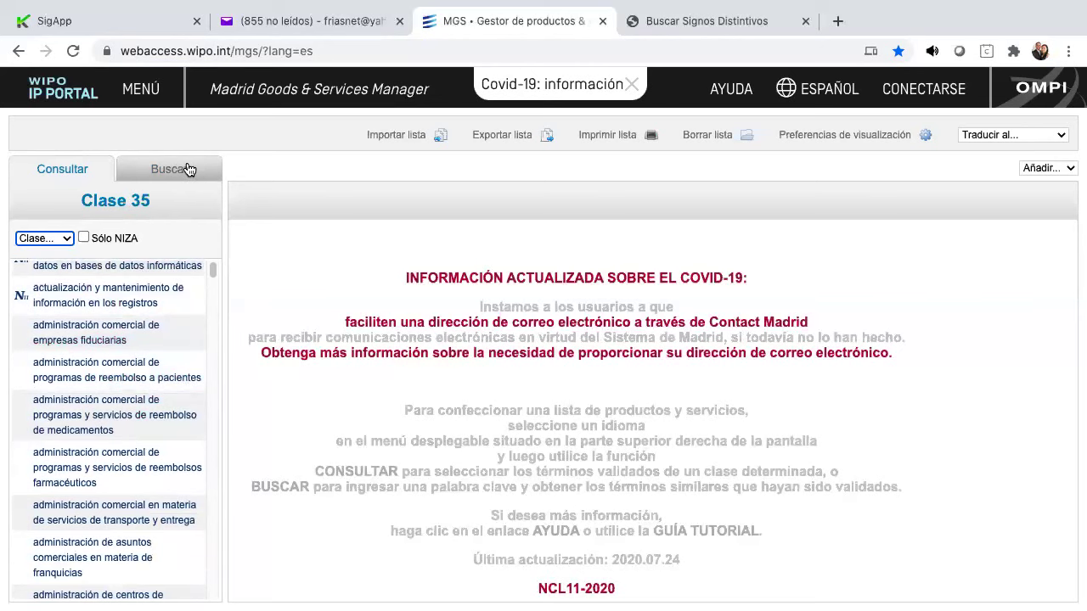
- Return to the keyword search of validated terms and search for the accented spelling "consultoría"
left_click(186, 169)
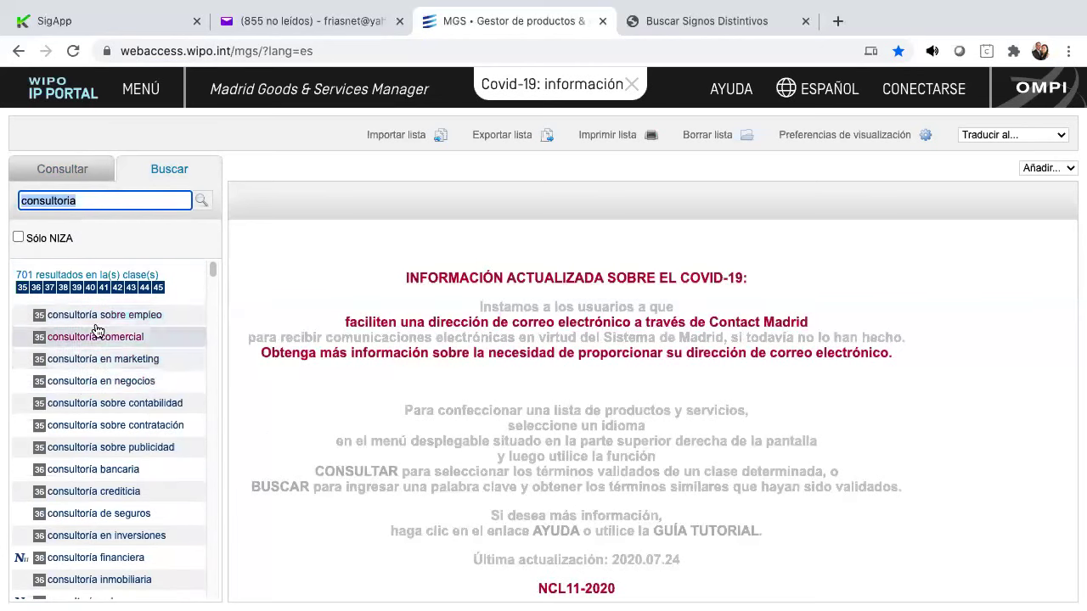
left_click(93, 204)
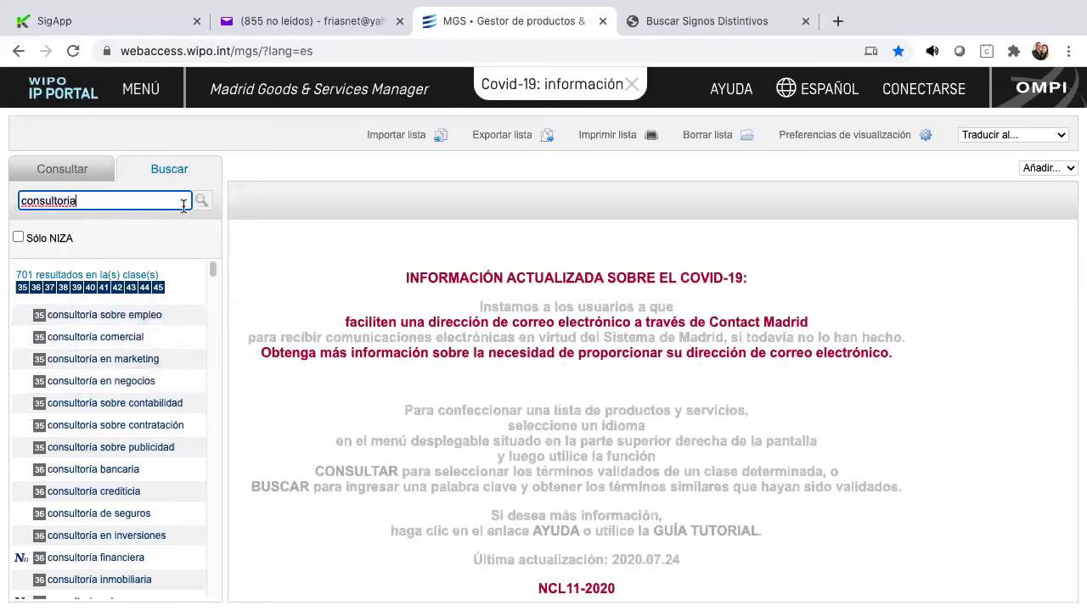
key("BackSpace")
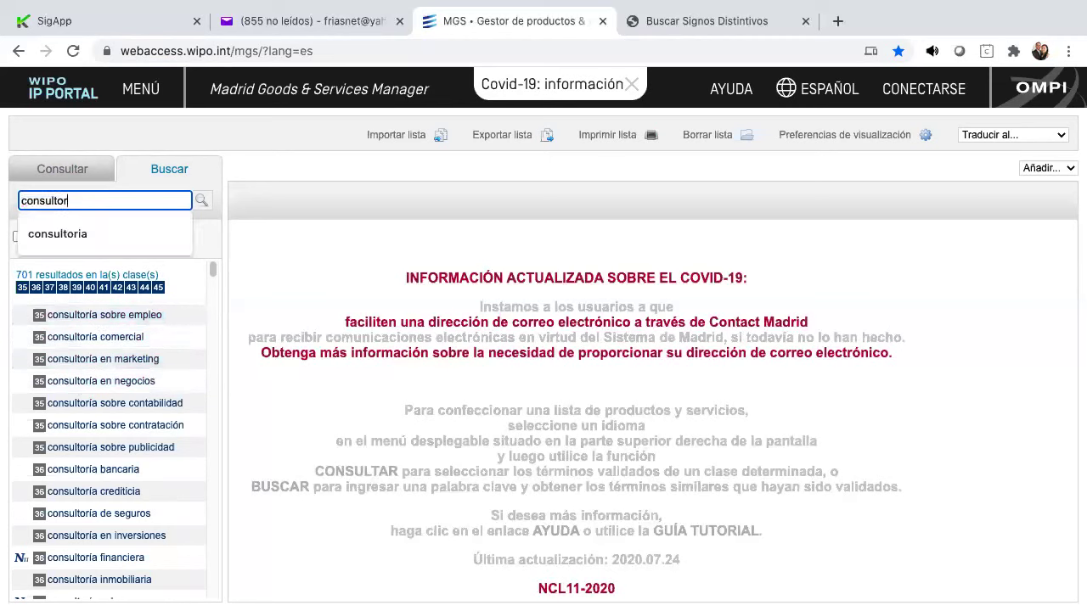
key("super+a")
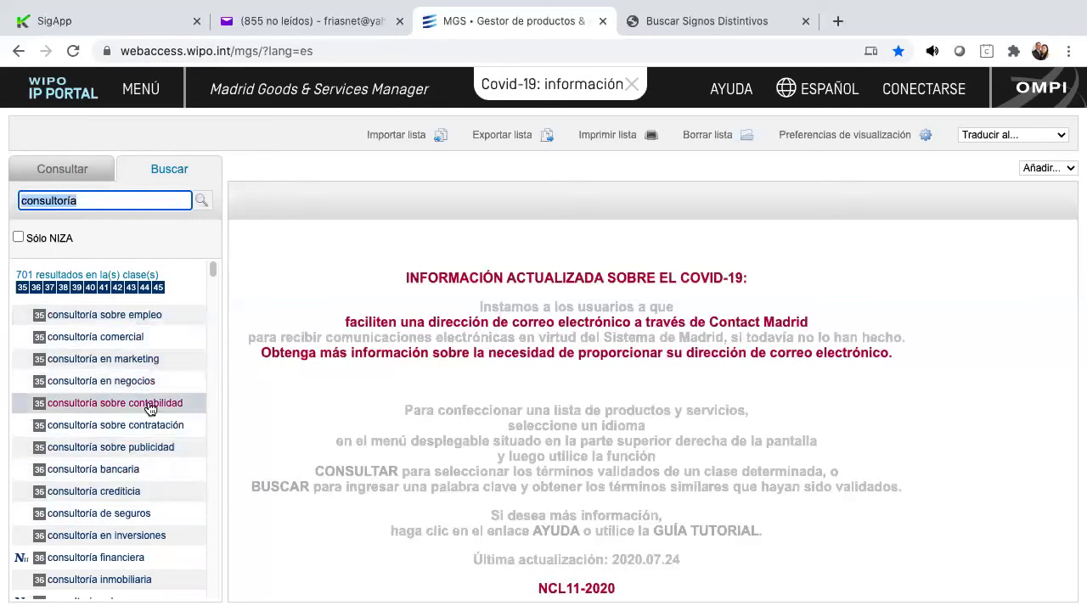
- Add the class 35 term "consultoría en negocios" from the search results to the goods and services list
left_click(119, 388)
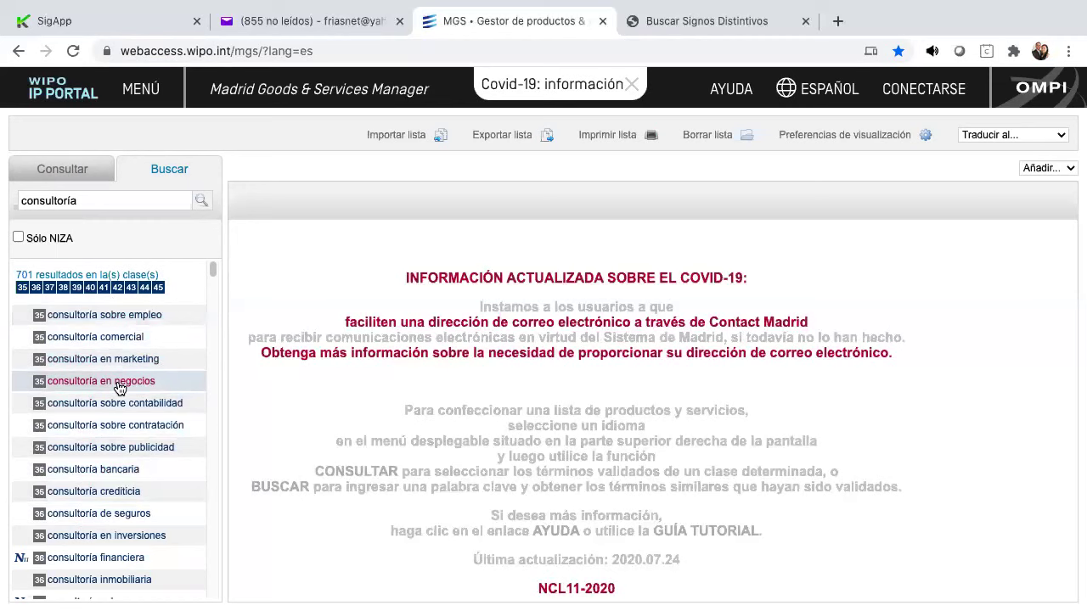
double_click(119, 388)
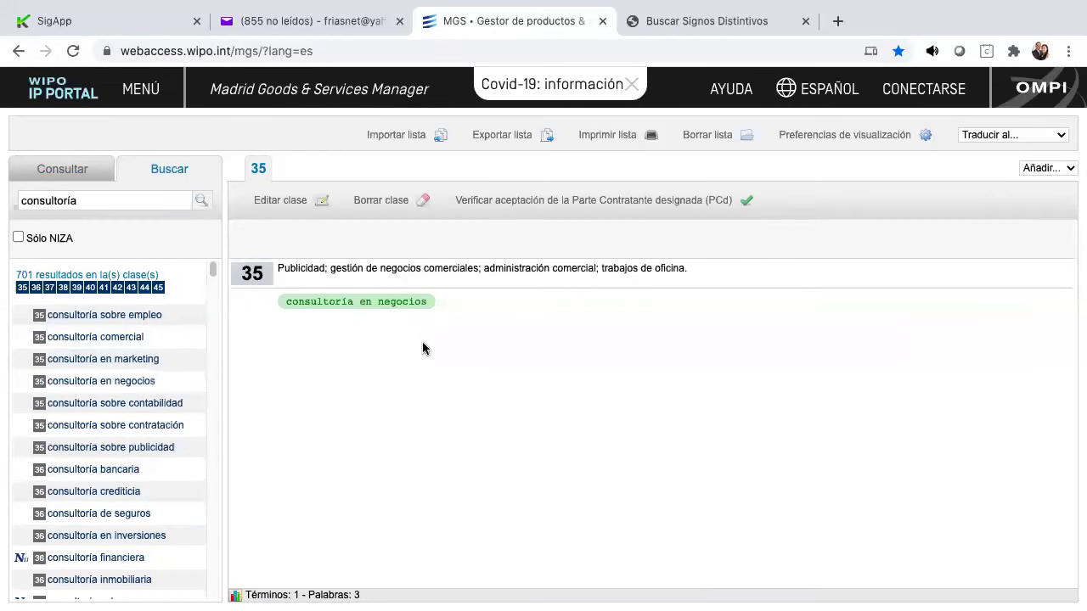
scroll(104, 429, "down", 1)
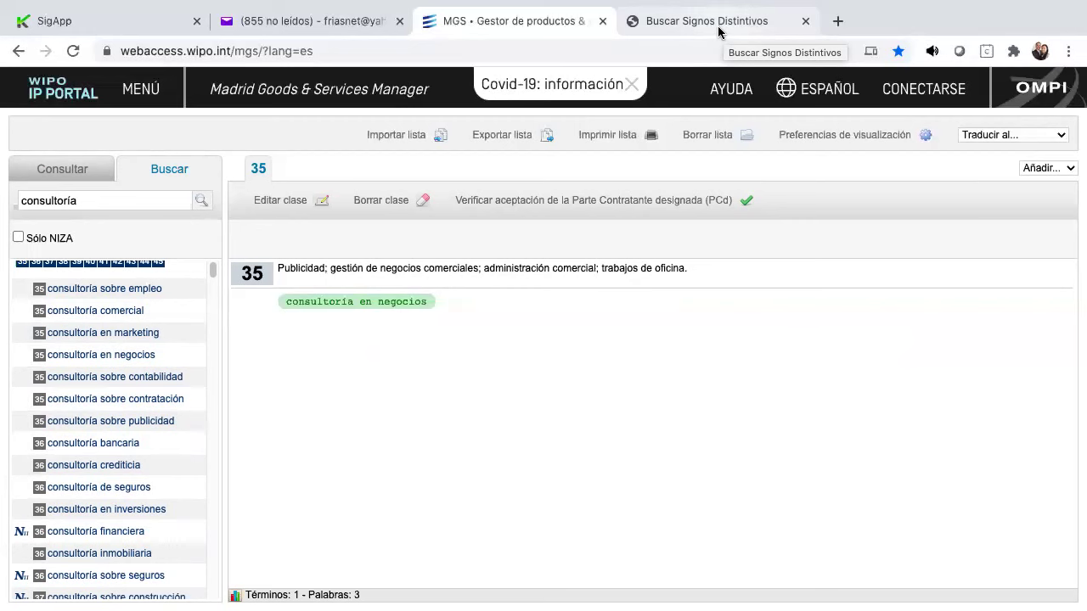
key("Down")
key("Down")
key("Down")
key("Down")
key("Down")
key("Down")
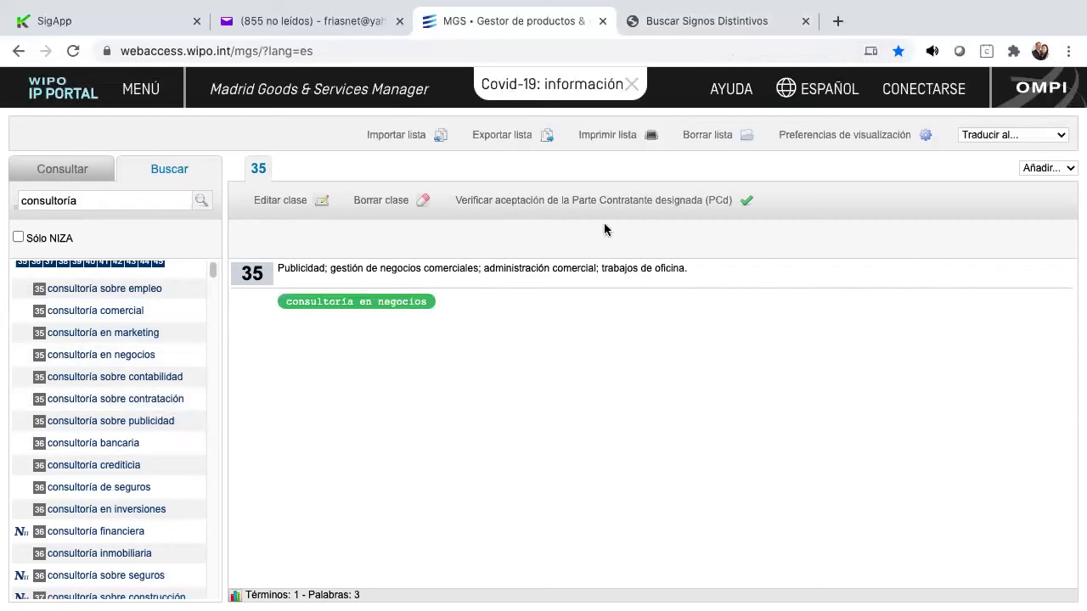
- Switch to the SIPI distinctive signs site, go back to its home page and sign in with the saved account credentials
left_click(704, 21)
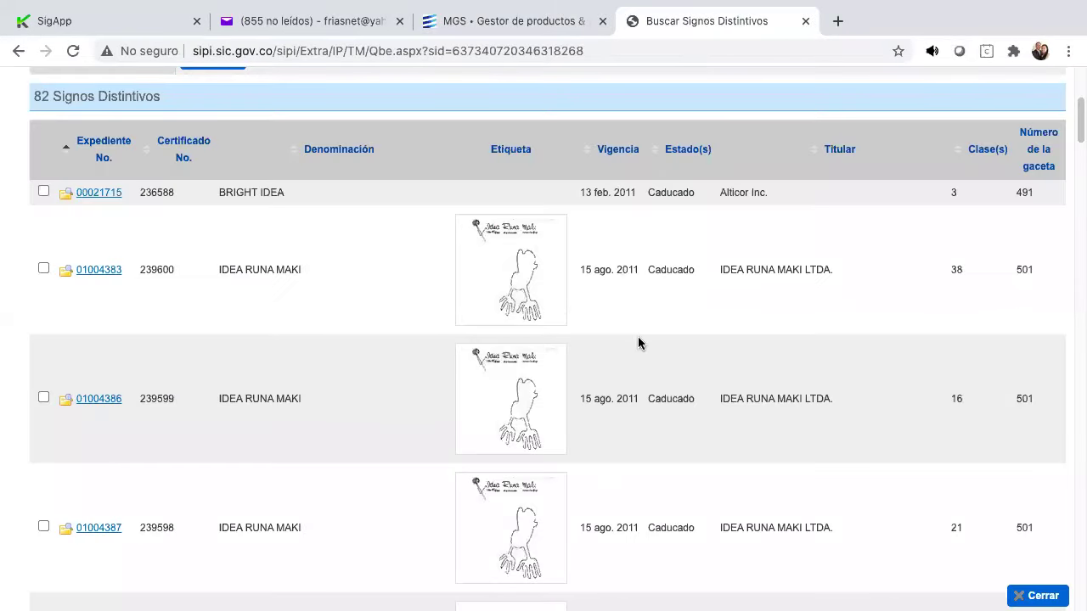
scroll(374, 301, "up", 4)
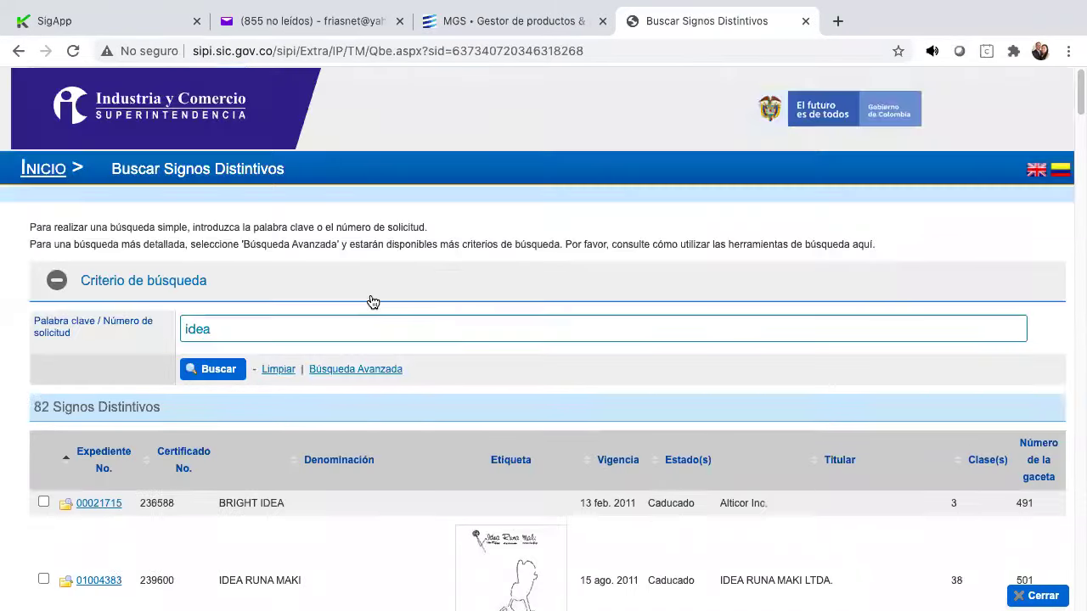
left_click(53, 174)
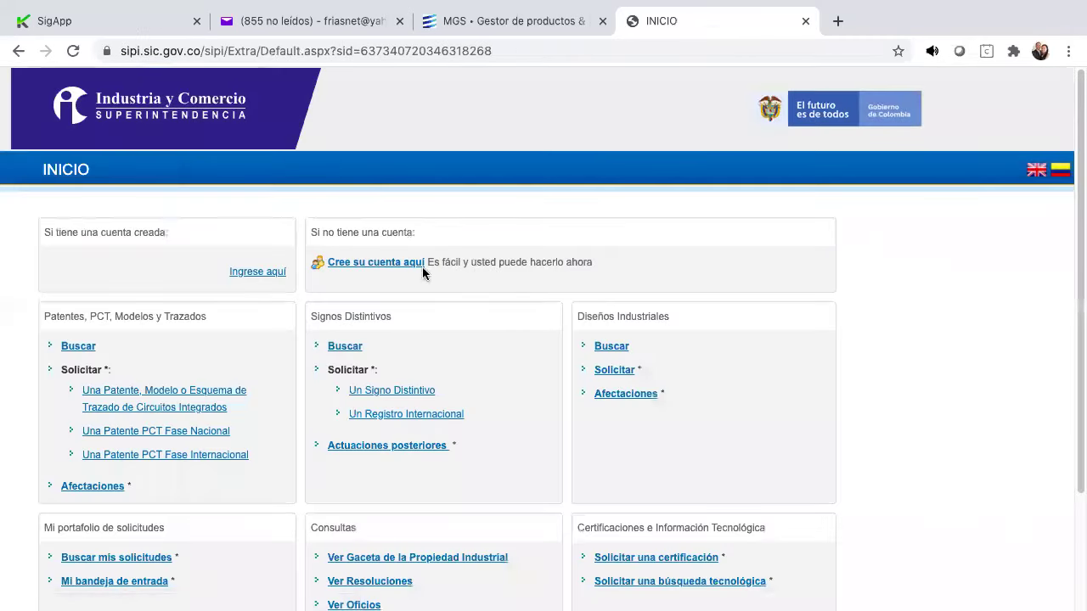
left_click(253, 272)
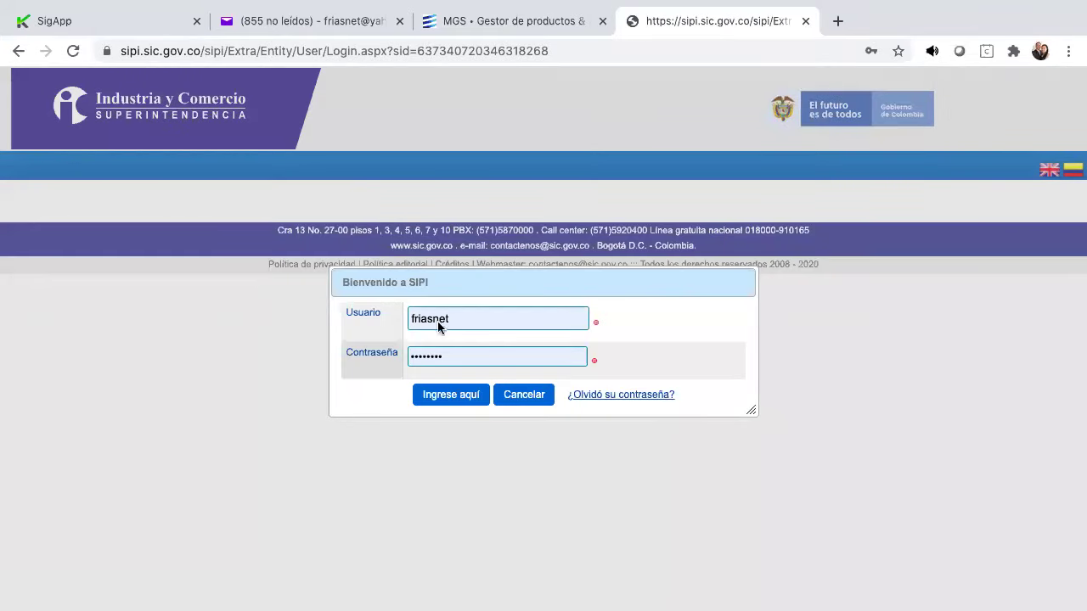
left_click(434, 396)
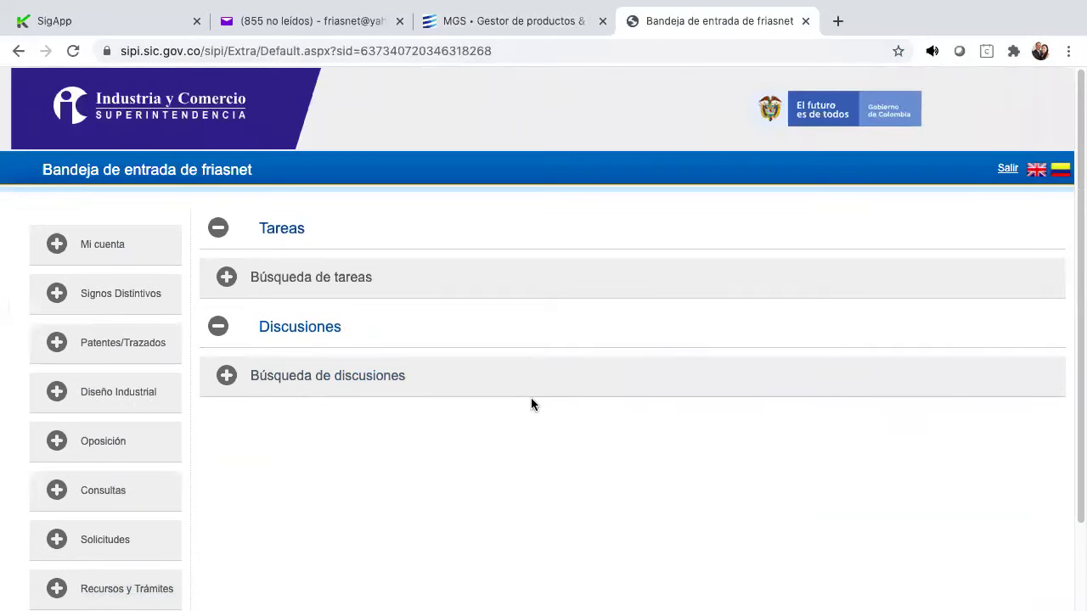
- Start a new Signo Distintivo application from the Signos Distintivos options, declining the accelerated formal examination
scroll(423, 397, "down", 1)
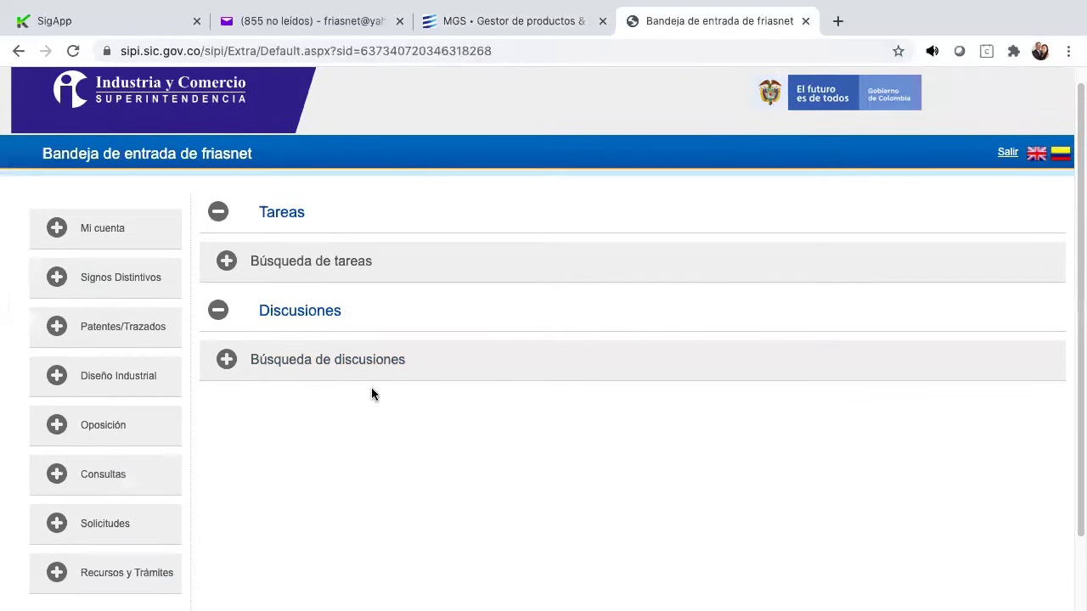
left_click(115, 278)
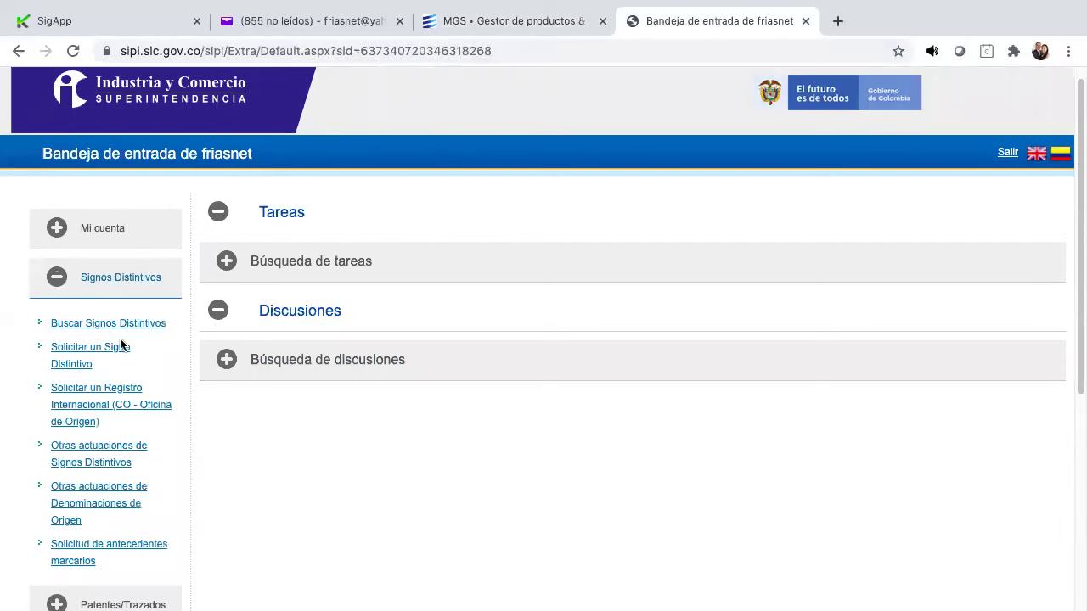
scroll(136, 412, "down", 3)
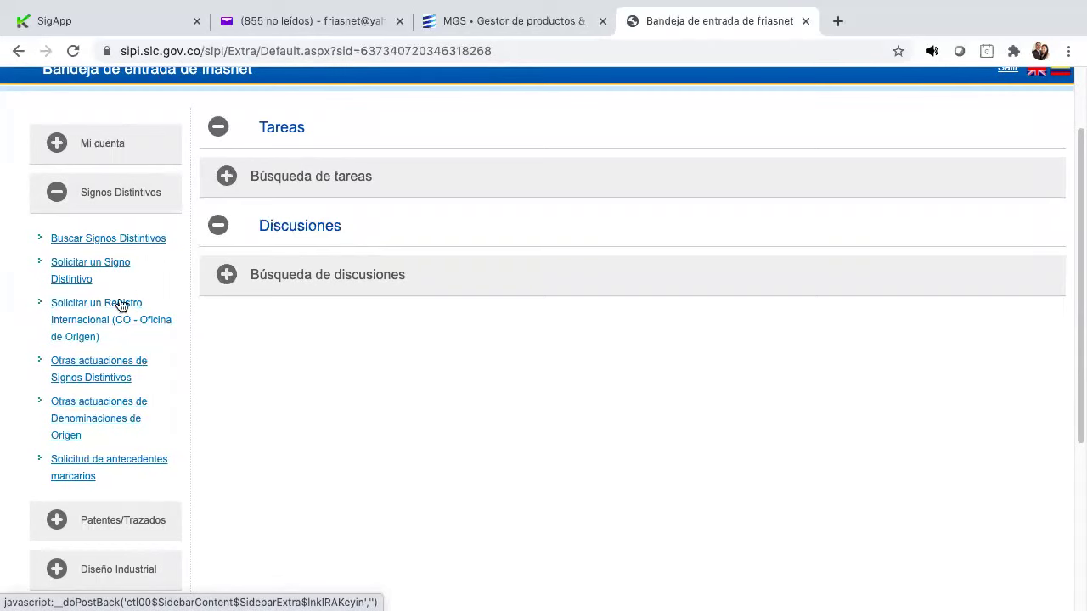
left_click(90, 261)
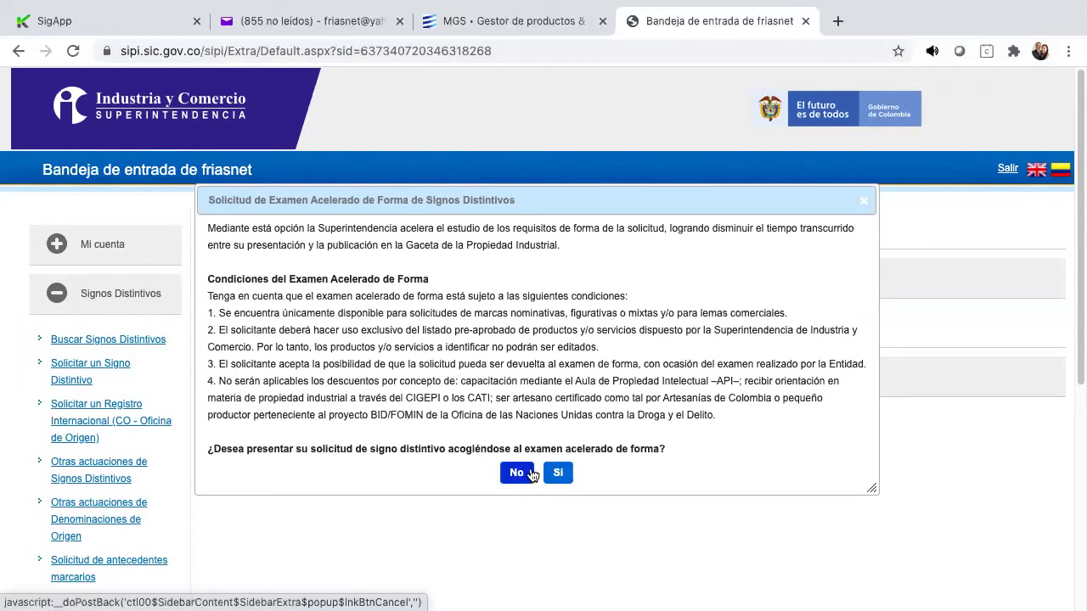
left_click(516, 472)
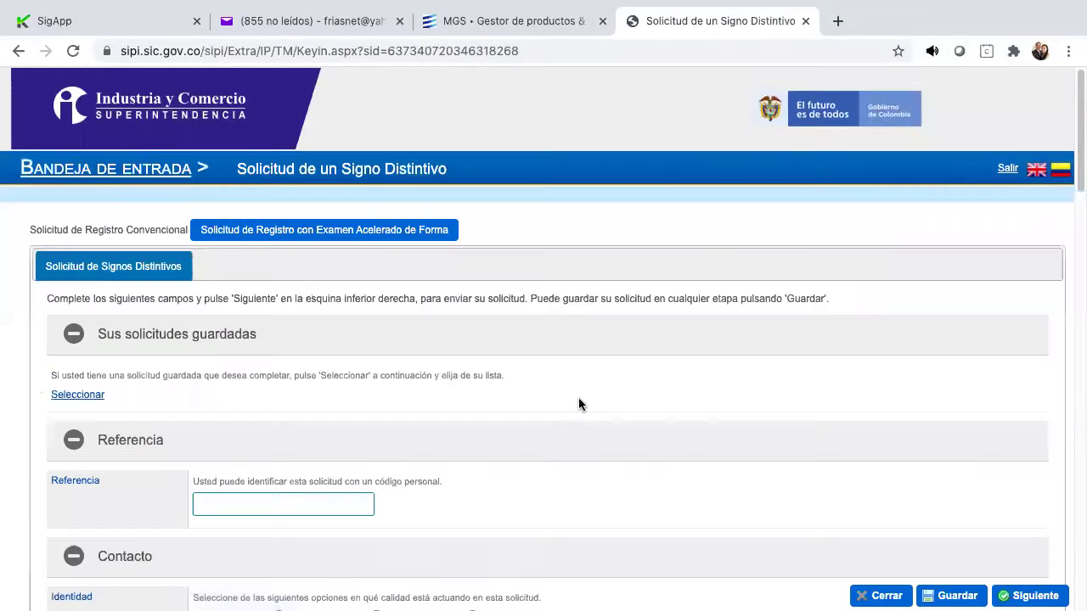
- Load the previously saved application created on 26/08/2020 into the form
scroll(499, 406, "down", 3)
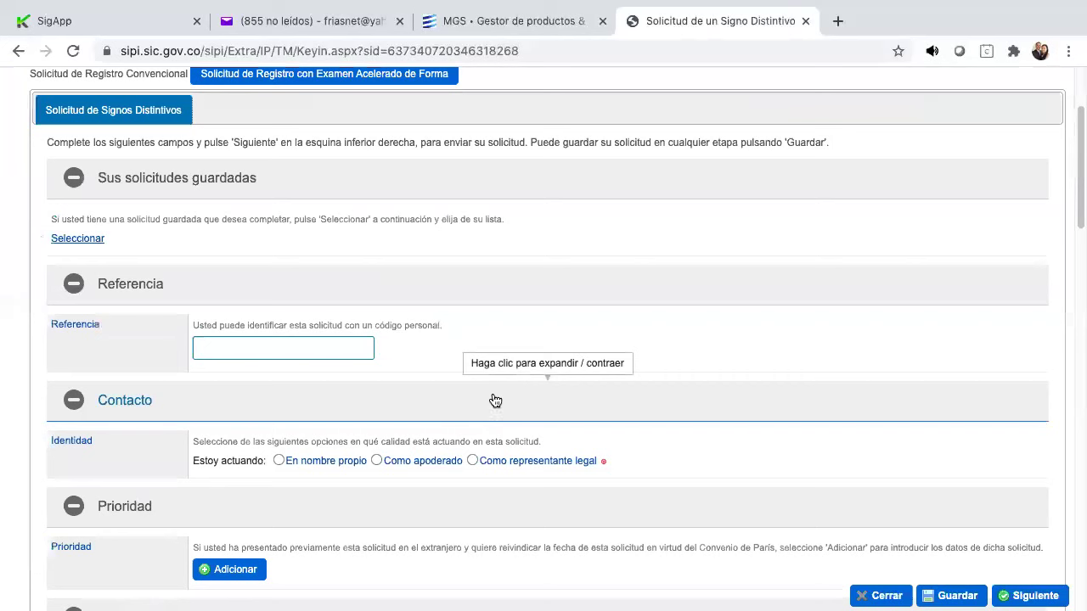
left_click(68, 240)
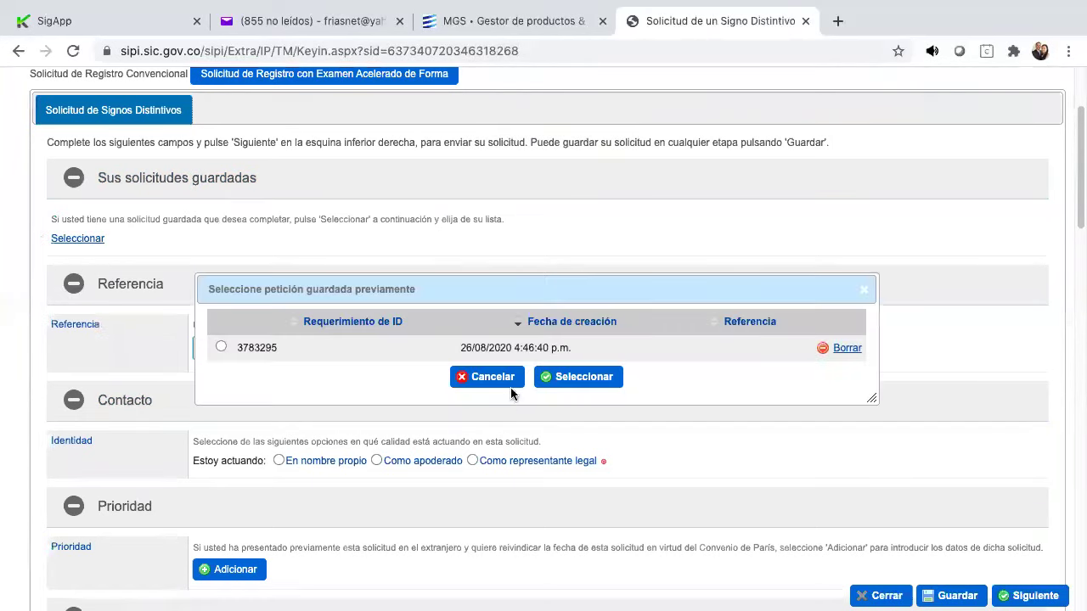
left_click(220, 350)
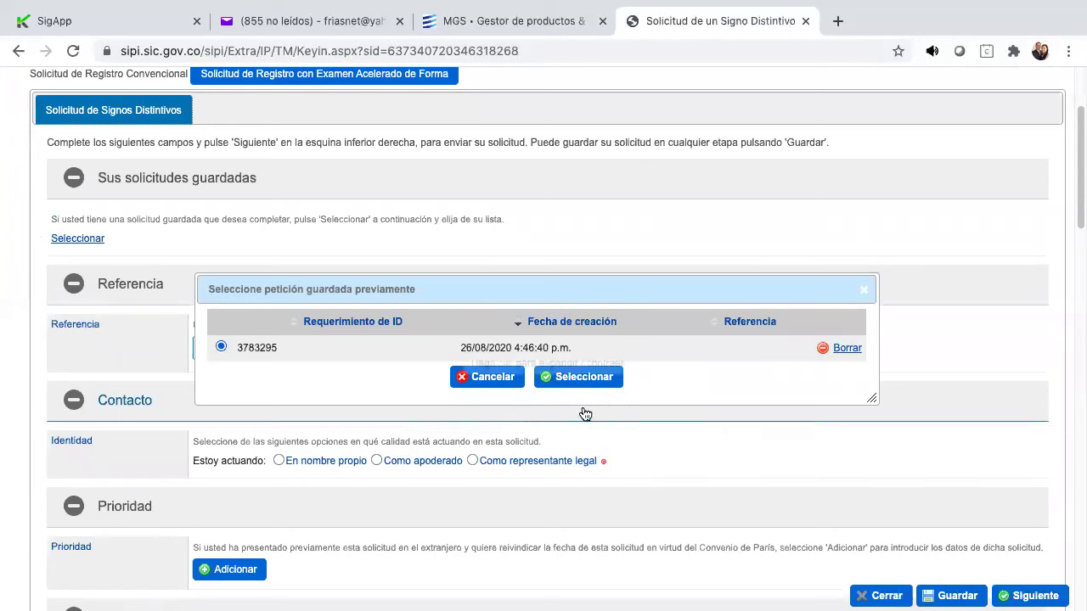
left_click(583, 376)
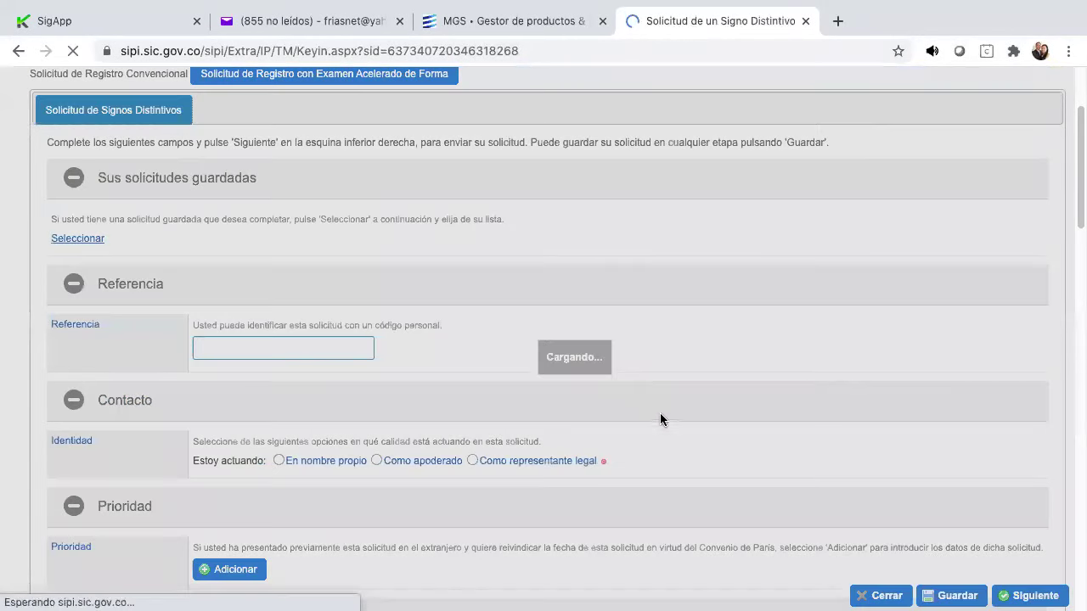
- Review the saved application's applicant and contact data, class description, sign type, nature, denomination and enlarged label image
scroll(624, 421, "down", 7)
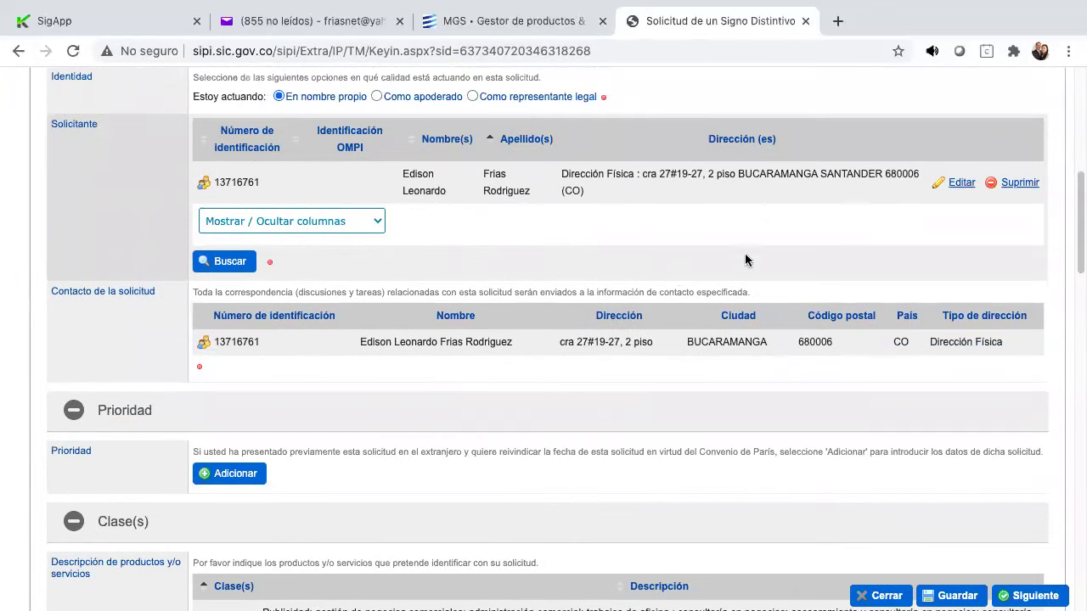
scroll(687, 336, "down", 2)
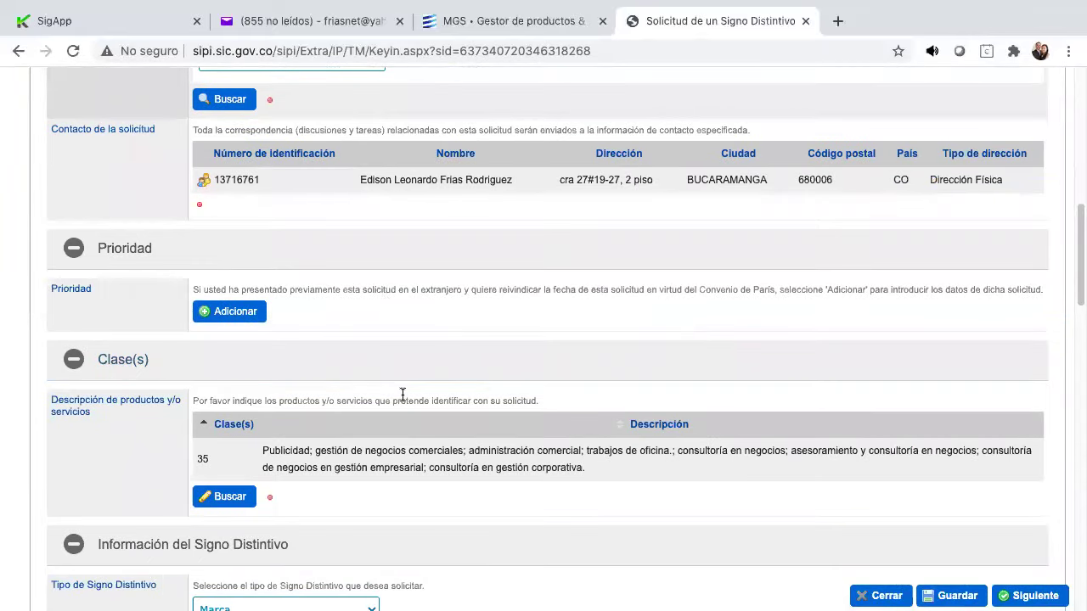
scroll(450, 456, "down", 1)
left_click_drag(275, 436, 615, 455)
left_click(490, 435)
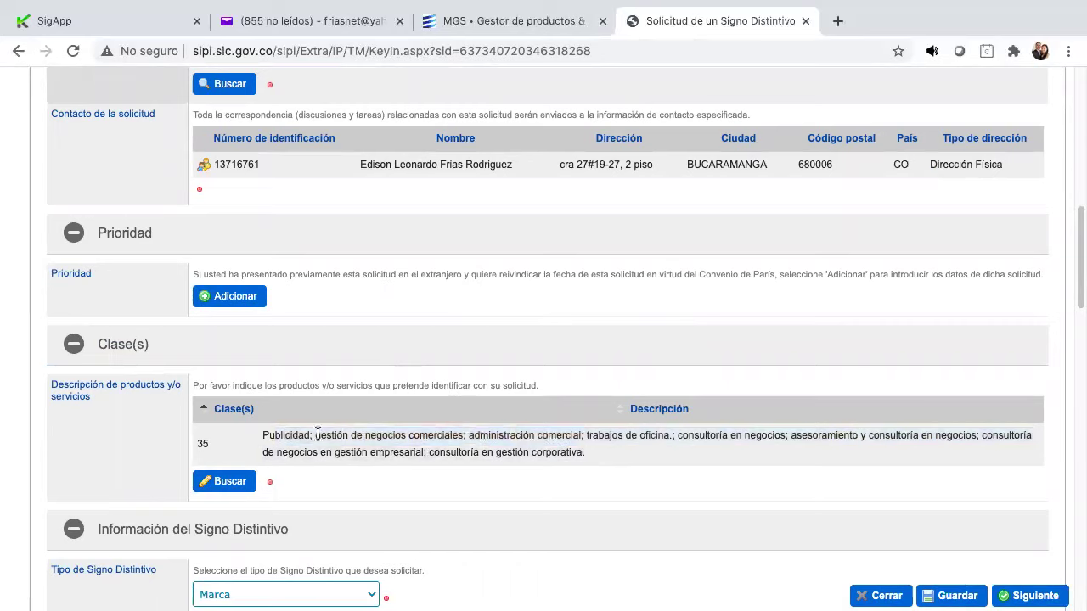
scroll(357, 403, "down", 2)
scroll(393, 397, "down", 3)
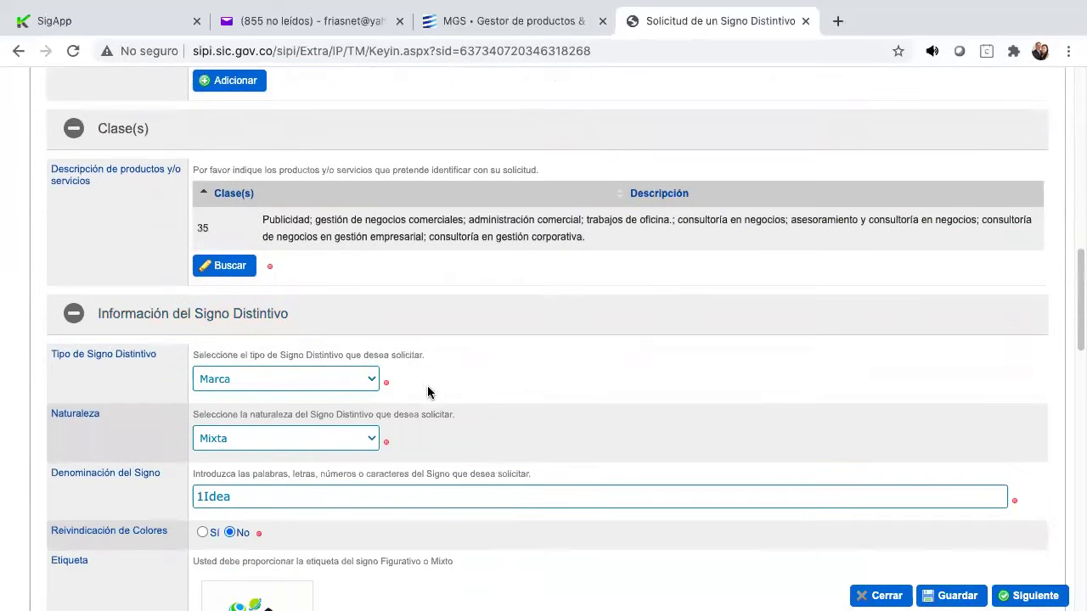
scroll(470, 485, "down", 3)
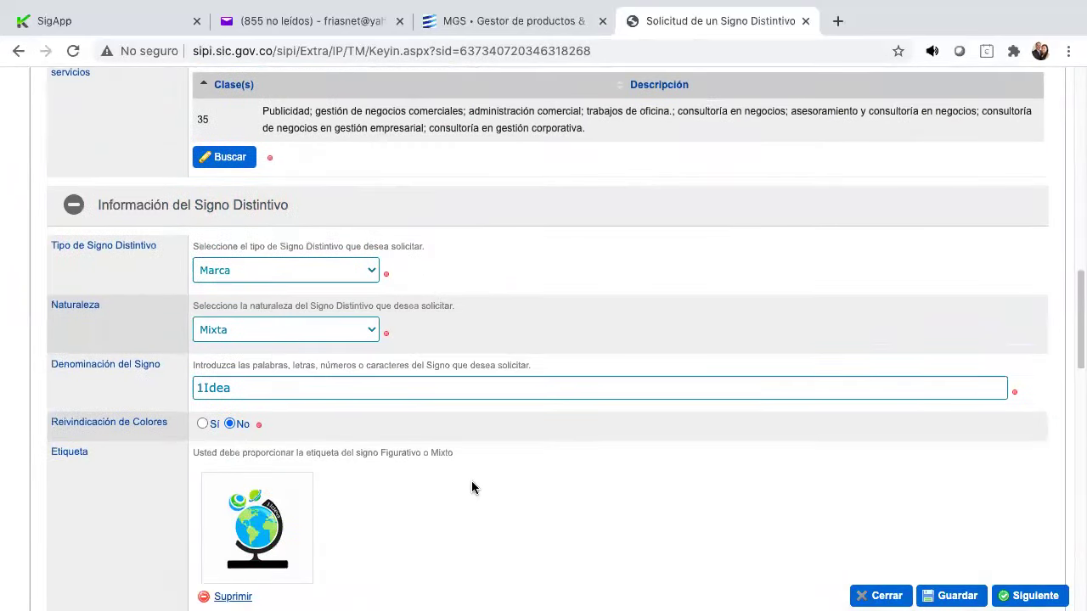
mouse_move(267, 424)
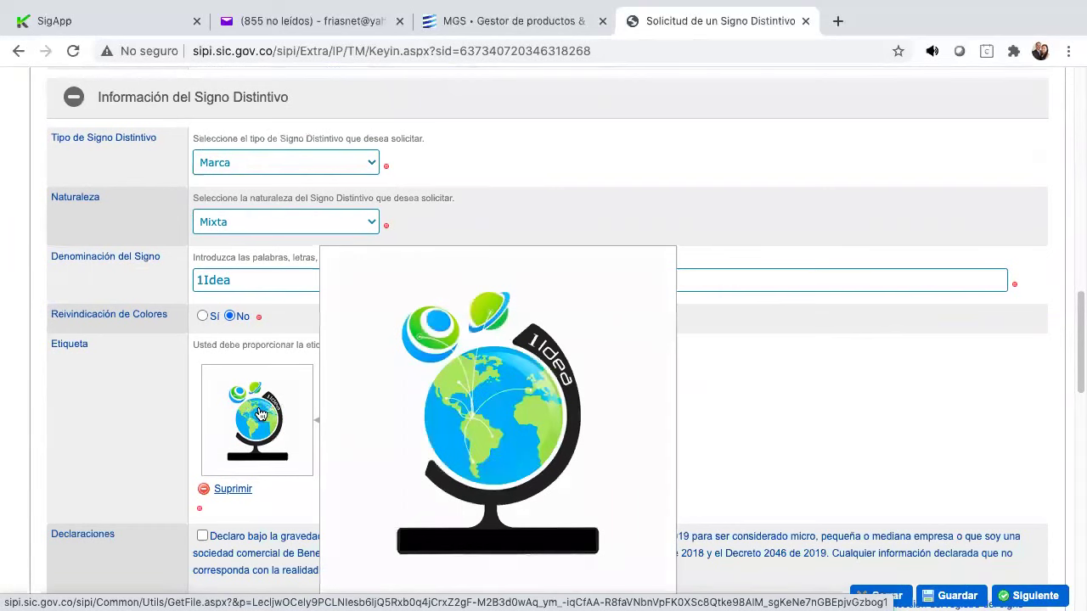
- Review the application's declarations, the available discounts with their rates, and the registration fee
scroll(262, 406, "down", 3)
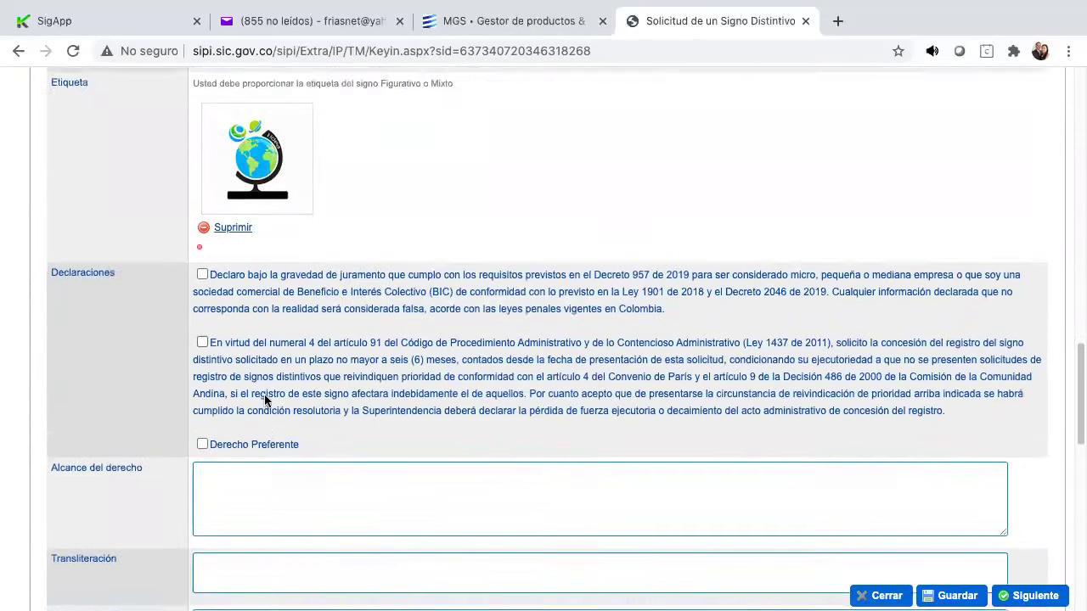
scroll(265, 401, "down", 8)
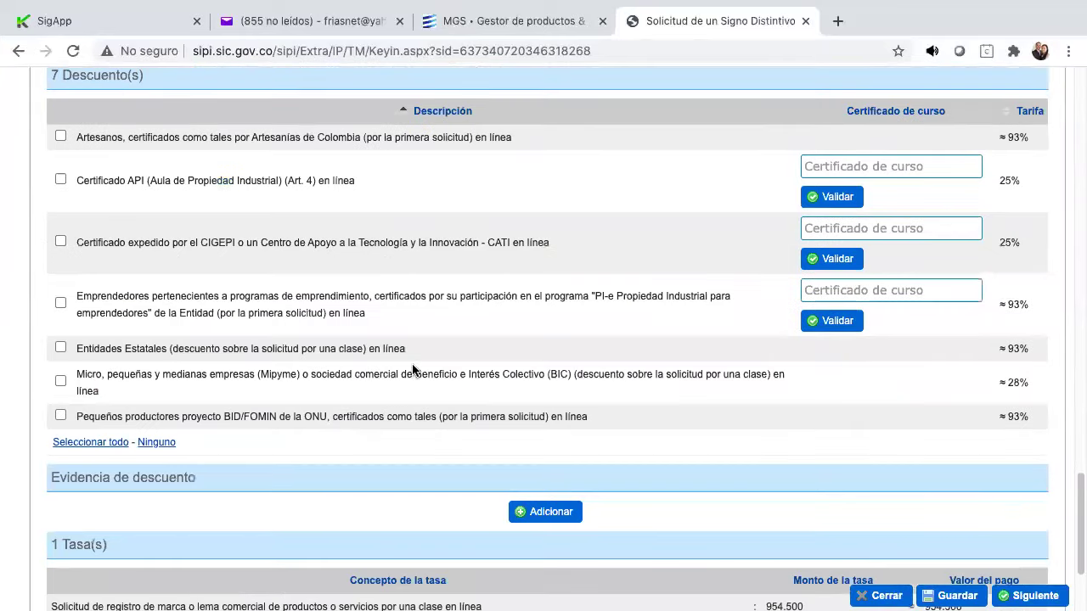
scroll(413, 370, "up", 1)
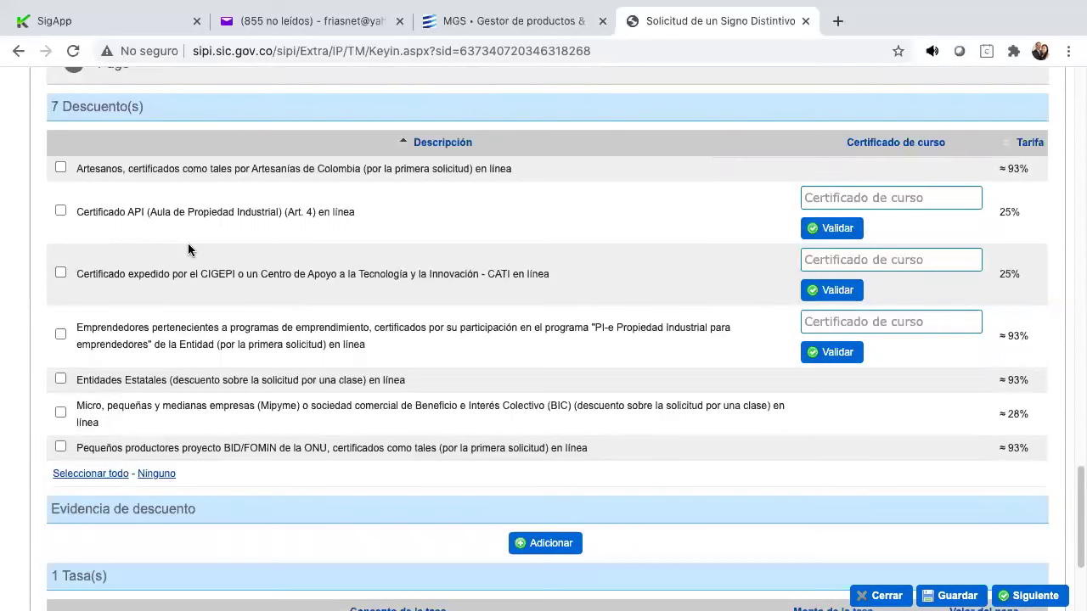
scroll(238, 313, "down", 3)
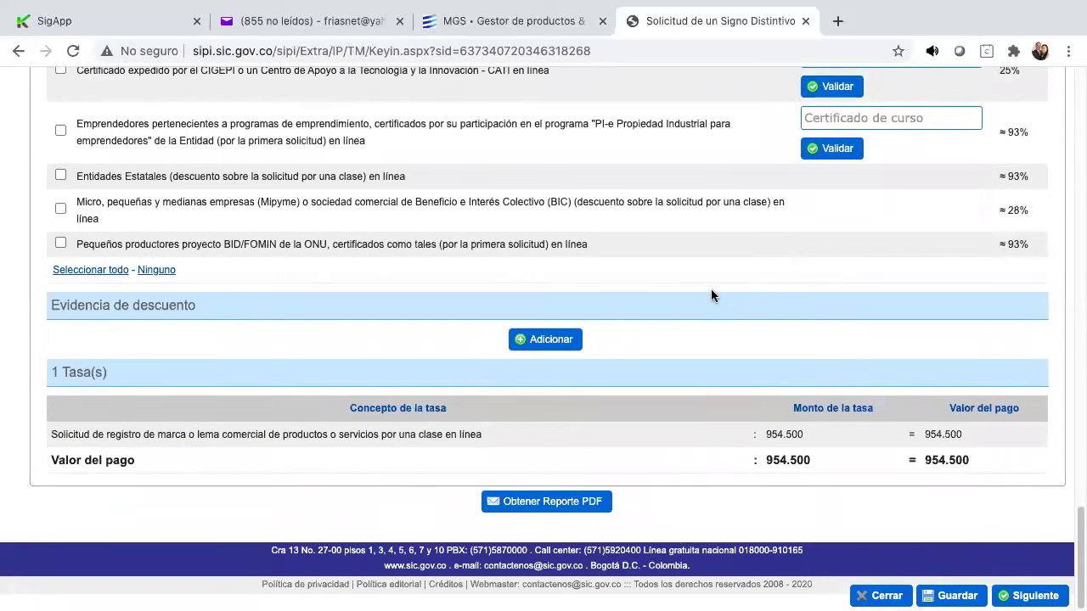
- Go back to the start of the application form and leave it for the Bandeja de entrada
scroll(711, 289, "up", 20)
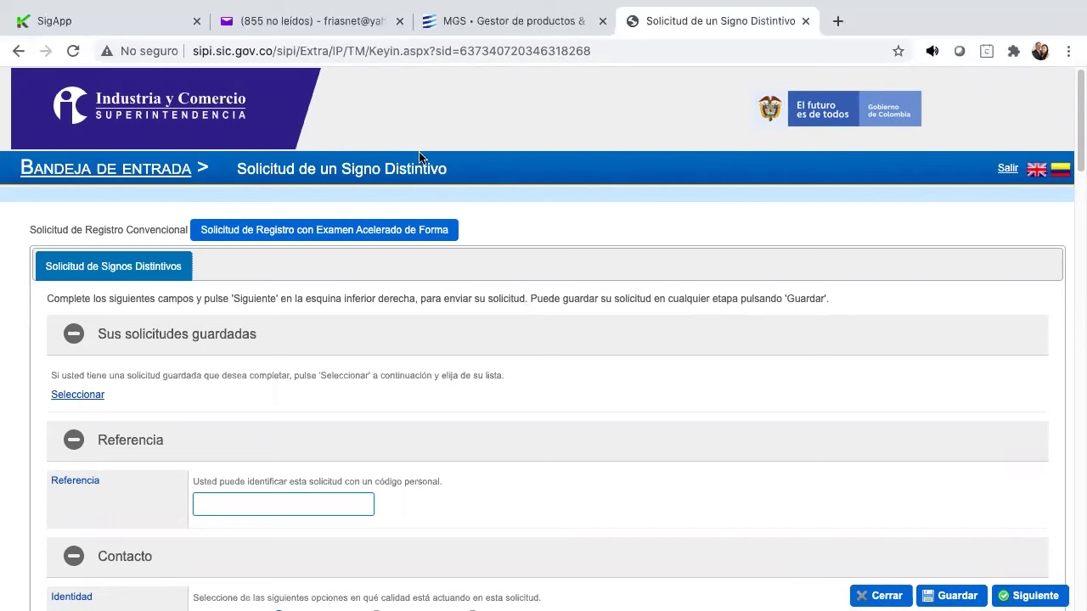
left_click(119, 171)
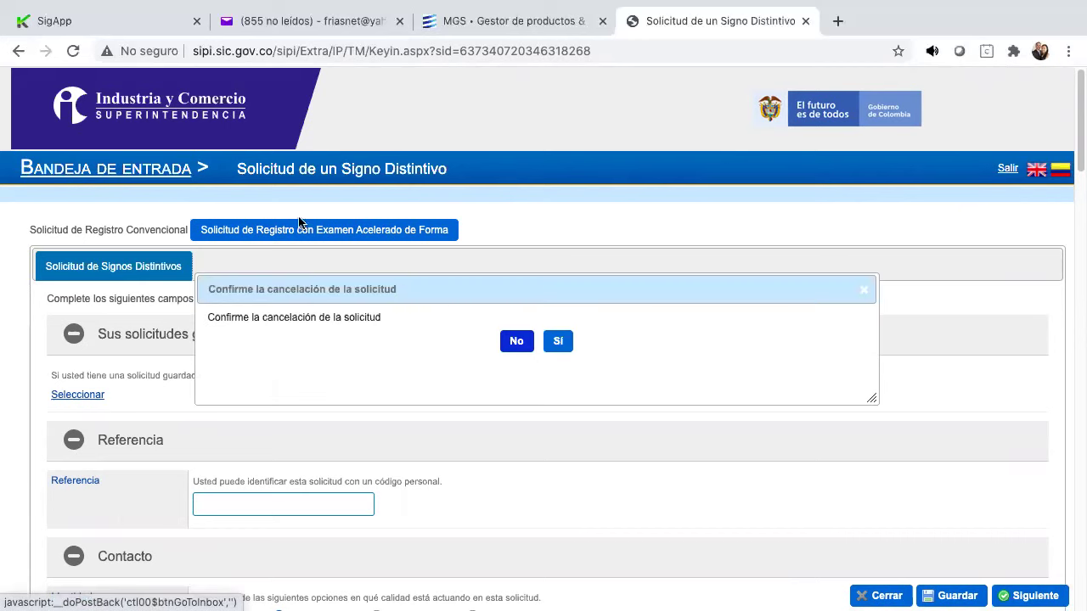